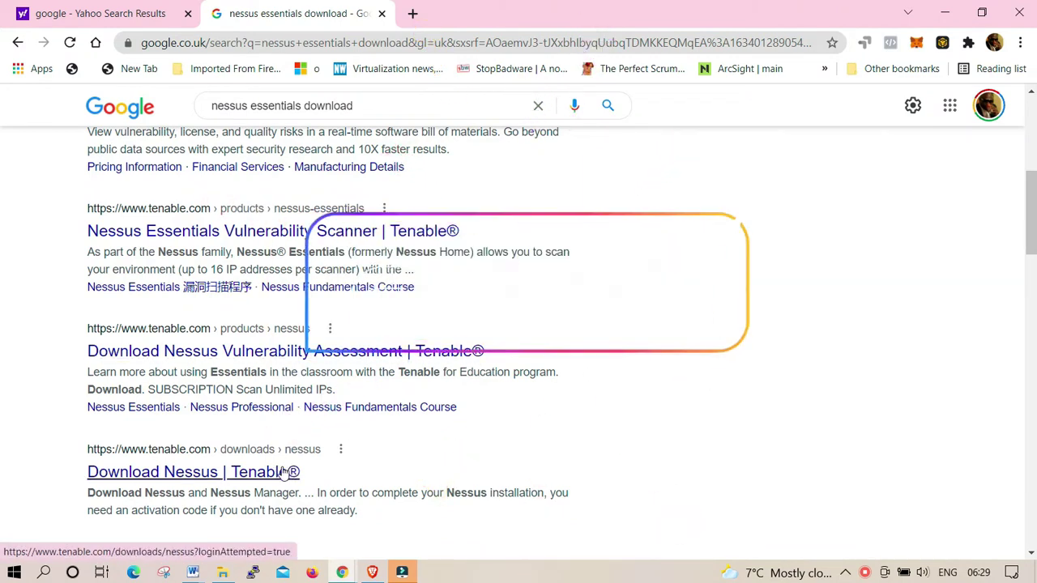
Step: Open the Nessus Essentials registration page from the Tenable ad in the Google search results
{"action": "scroll", "coordinate": [429, 416], "scroll_direction": "up", "scroll_amount": 5}
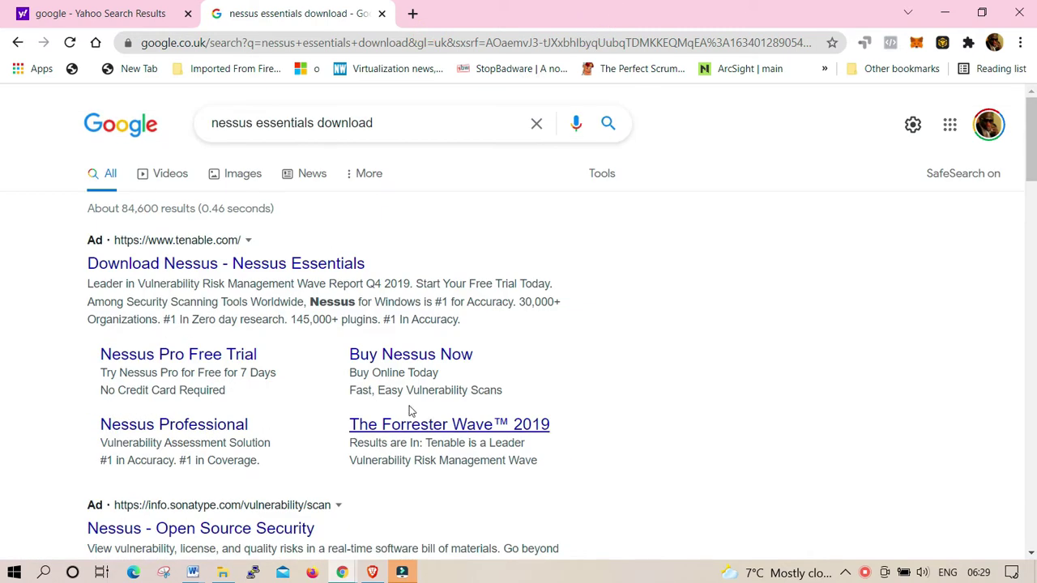
{"action": "left_click", "coordinate": [259, 264]}
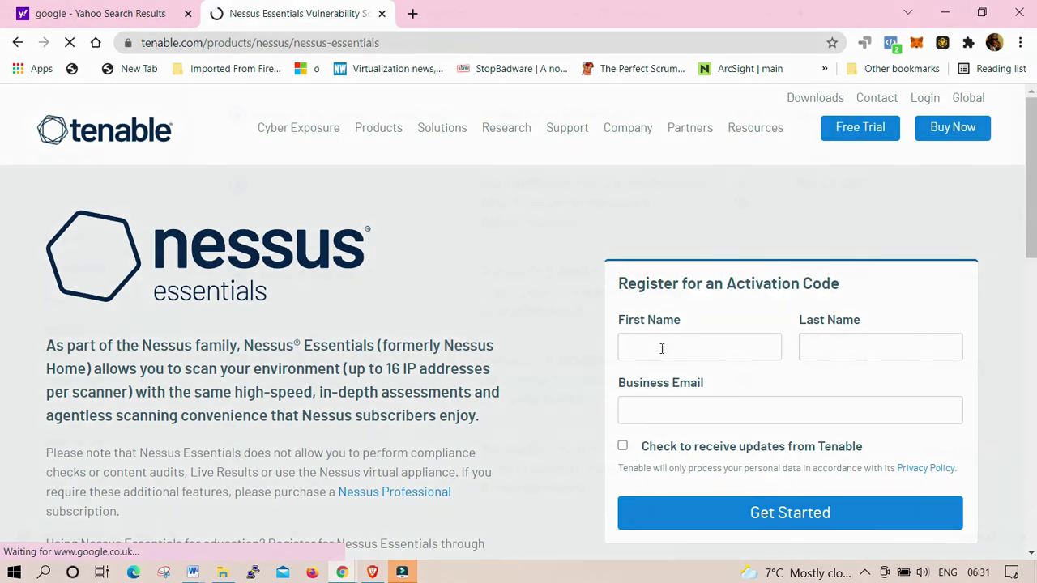
{"action": "scroll", "coordinate": [470, 344], "scroll_direction": "up", "scroll_amount": 5}
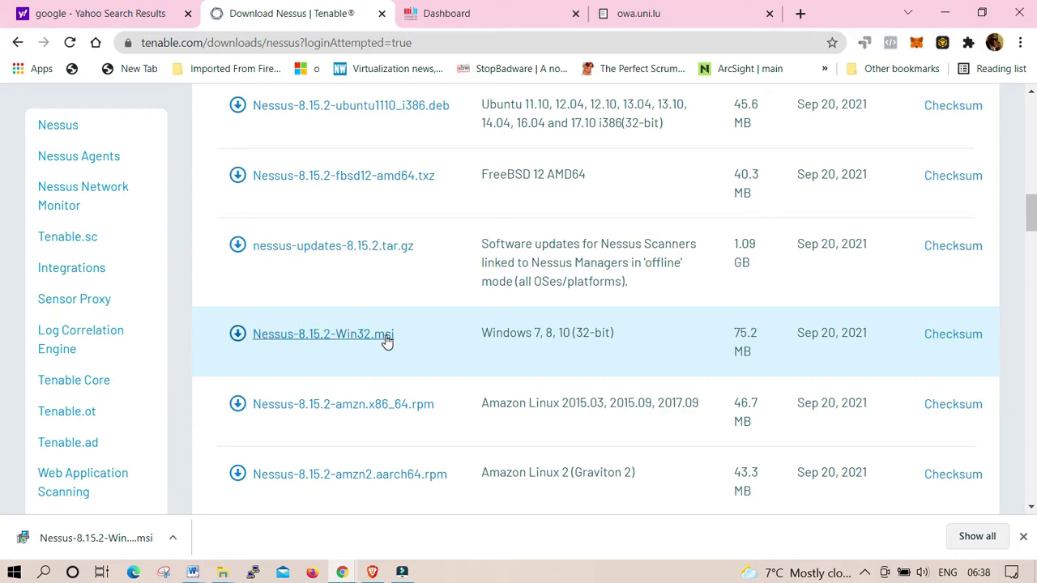
Step: Download the 64-bit Windows installer Nessus-8.15.2-x64.msi, accepting the license agreement and saving it in the Downloads folder
{"action": "scroll", "coordinate": [499, 392], "scroll_direction": "down", "scroll_amount": 5}
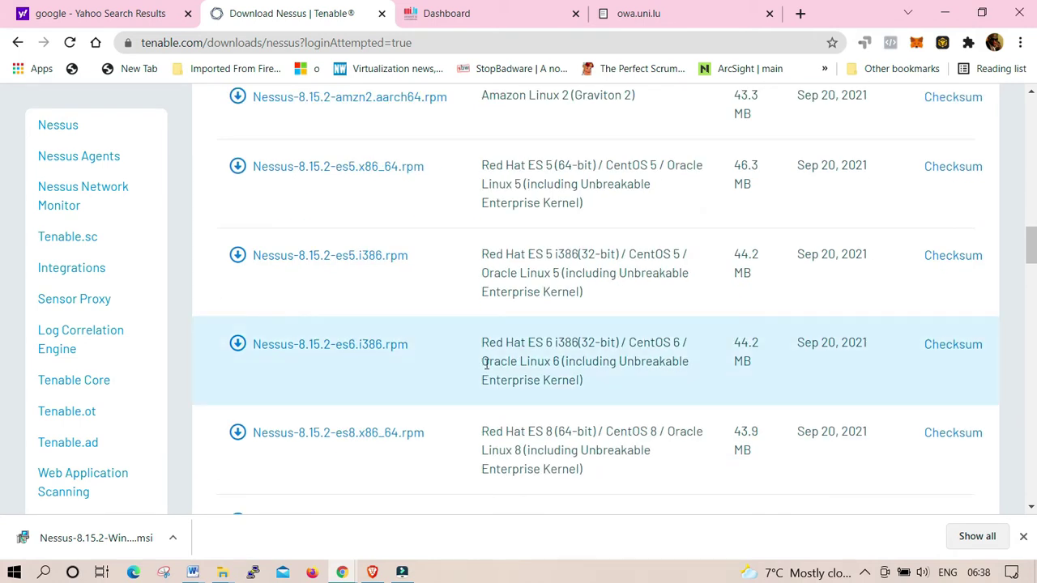
{"action": "scroll", "coordinate": [484, 364], "scroll_direction": "down", "scroll_amount": 5}
{"action": "scroll", "coordinate": [484, 365], "scroll_direction": "down", "scroll_amount": 5}
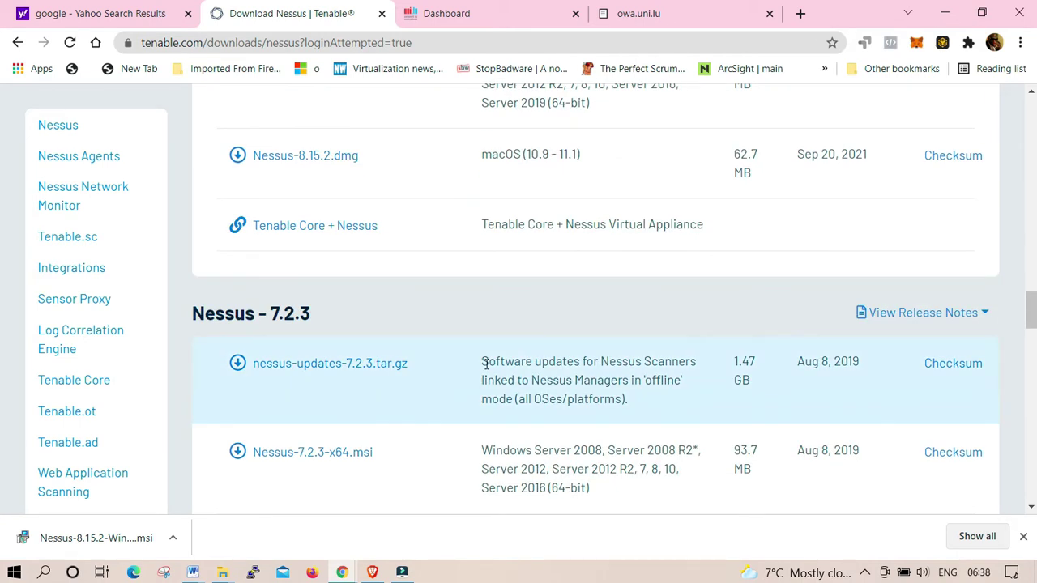
{"action": "scroll", "coordinate": [485, 362], "scroll_direction": "up", "scroll_amount": 5}
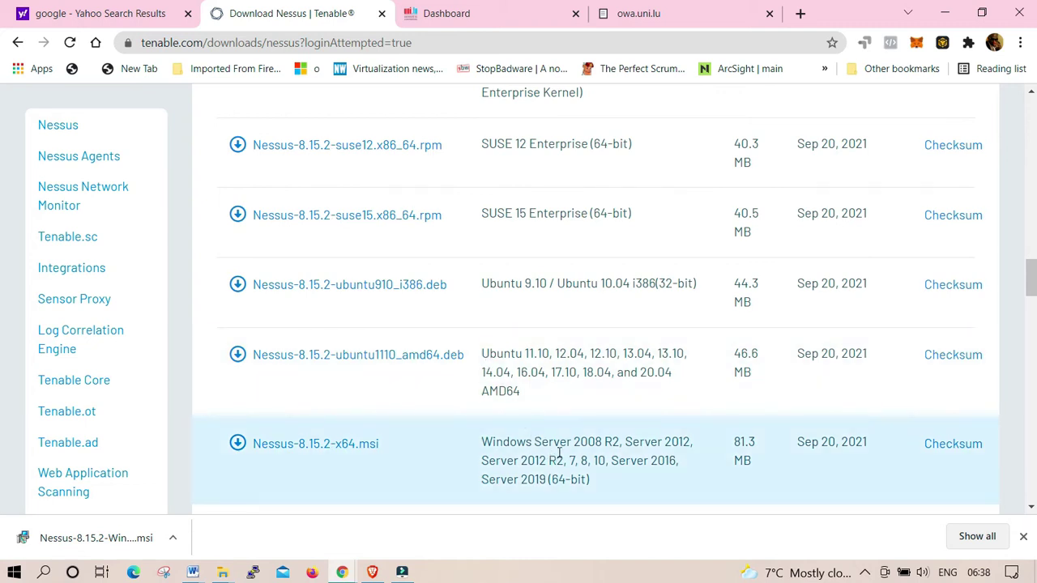
{"action": "left_click", "coordinate": [328, 451]}
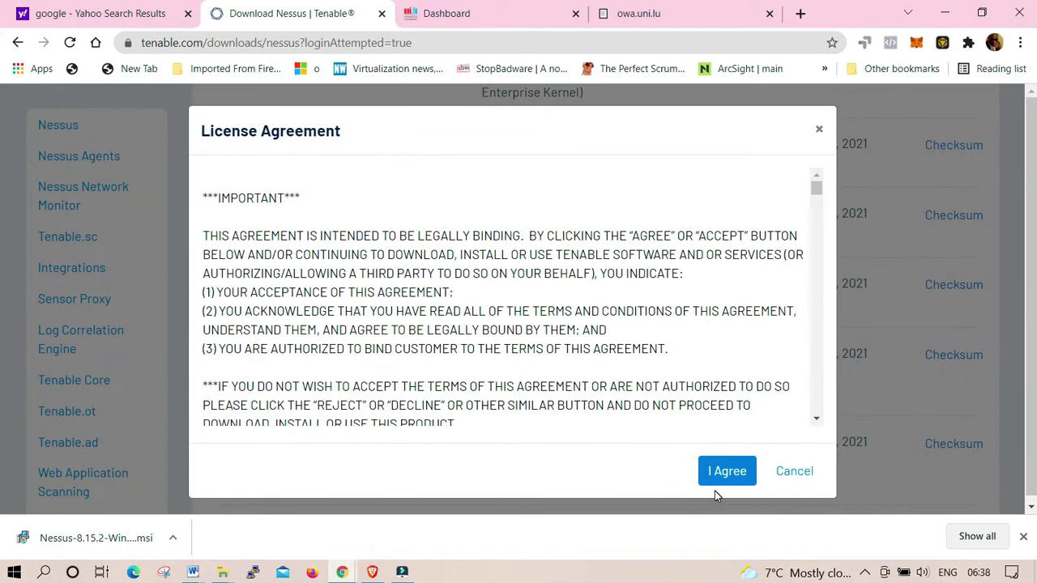
{"action": "left_click", "coordinate": [726, 473]}
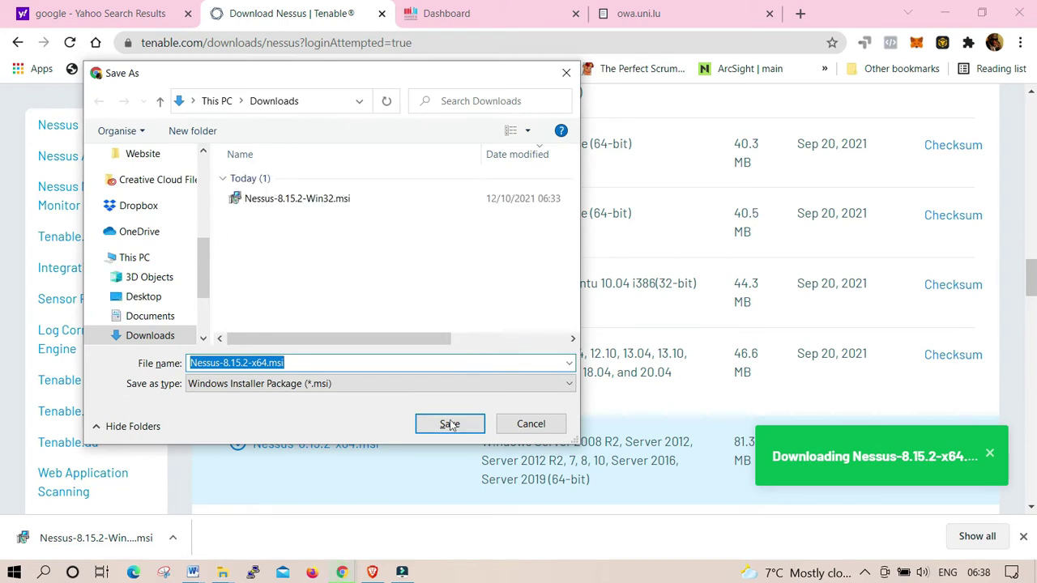
{"action": "left_click", "coordinate": [450, 427]}
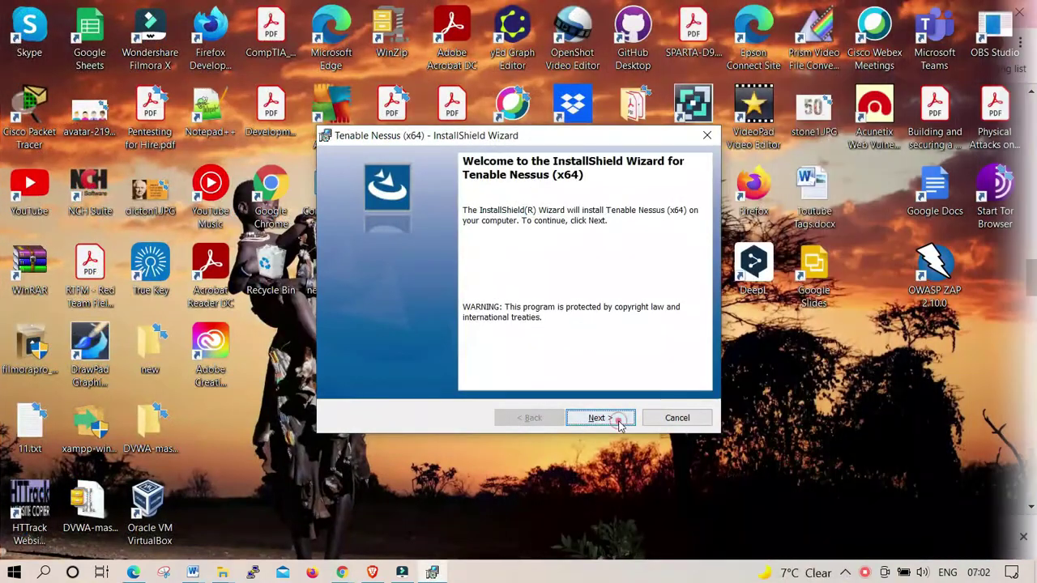
Step: Install Tenable Nessus (x64) through the setup wizard, accepting the license terms and keeping the default settings
{"action": "left_click", "coordinate": [618, 421]}
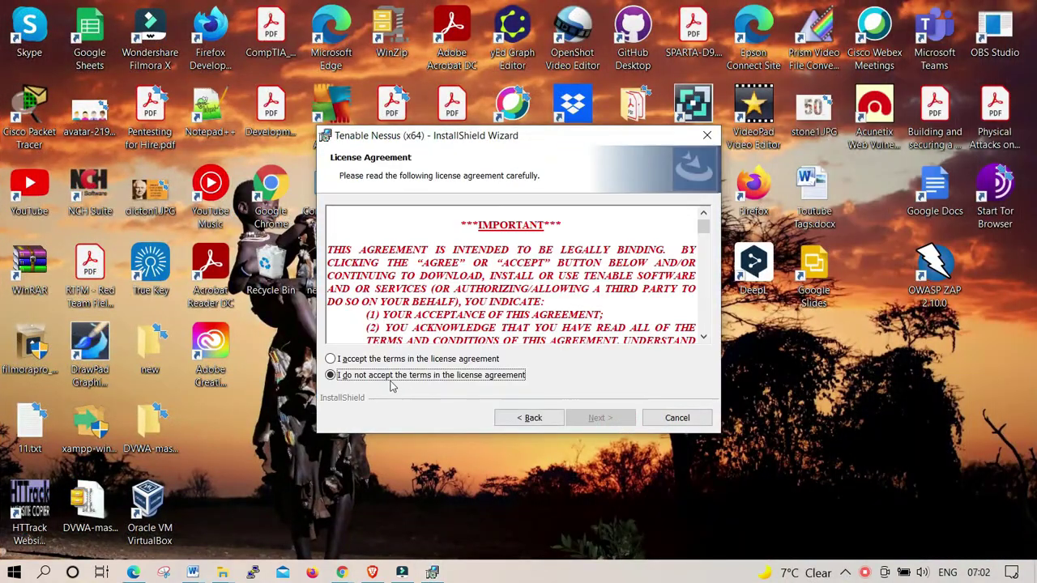
{"action": "left_click", "coordinate": [331, 359]}
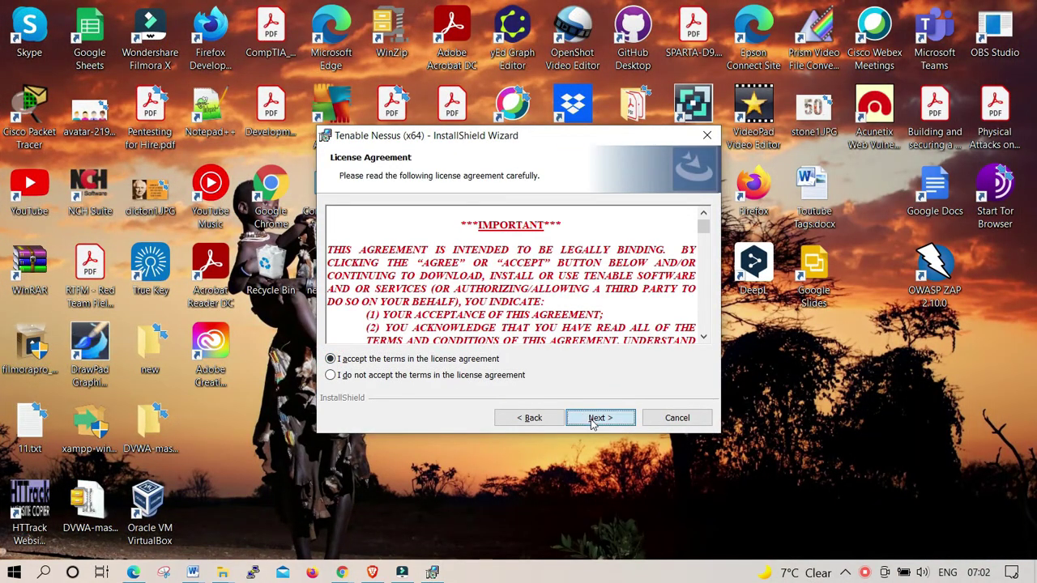
{"action": "left_click", "coordinate": [598, 419]}
{"action": "left_click", "coordinate": [594, 420]}
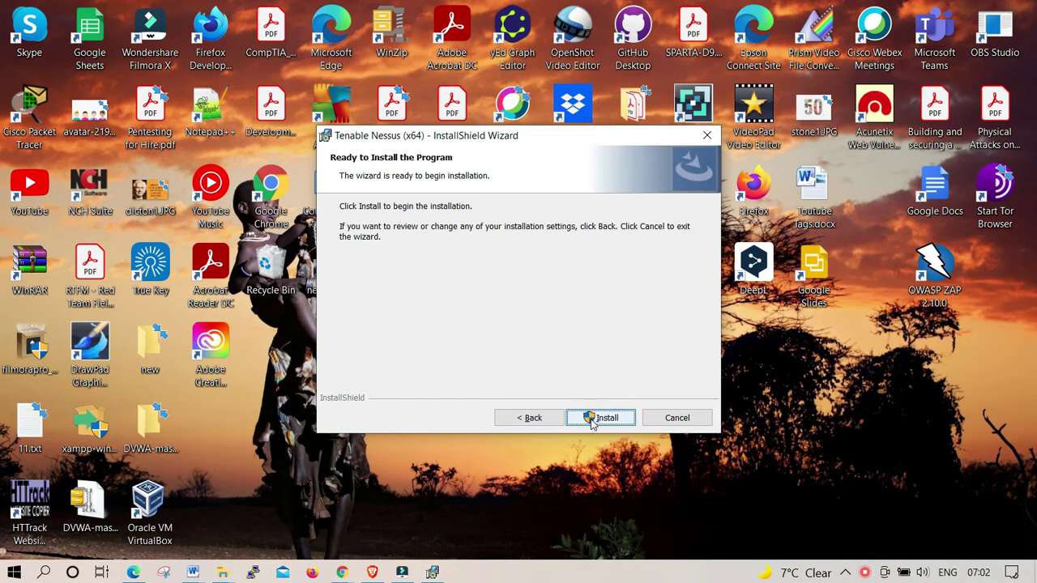
{"action": "left_click", "coordinate": [595, 420]}
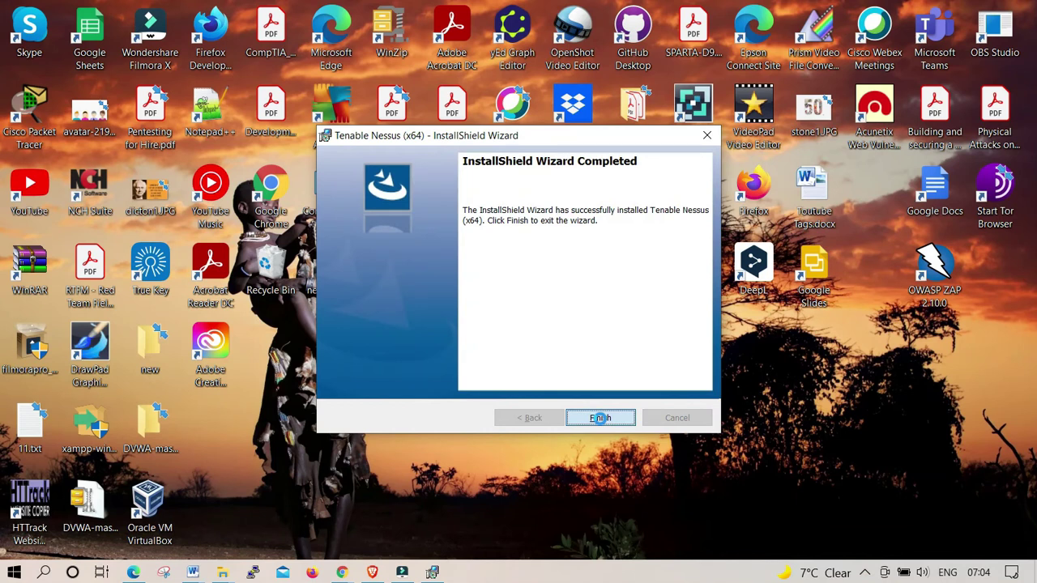
{"action": "left_click", "coordinate": [600, 418]}
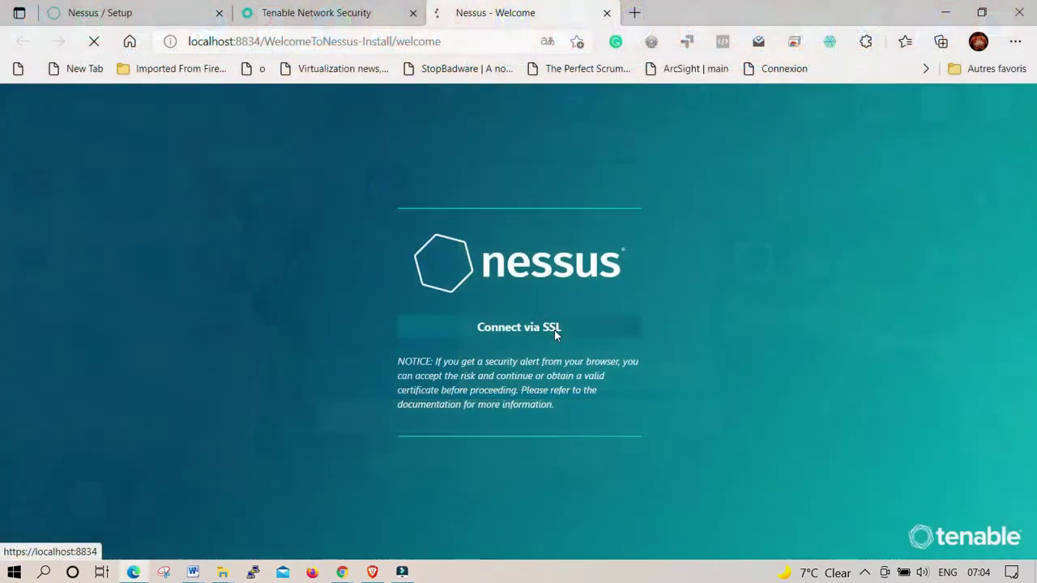
Step: Connect to the local Nessus server over SSL and proceed past the browser's certificate warning to localhost
{"action": "left_click", "coordinate": [556, 330]}
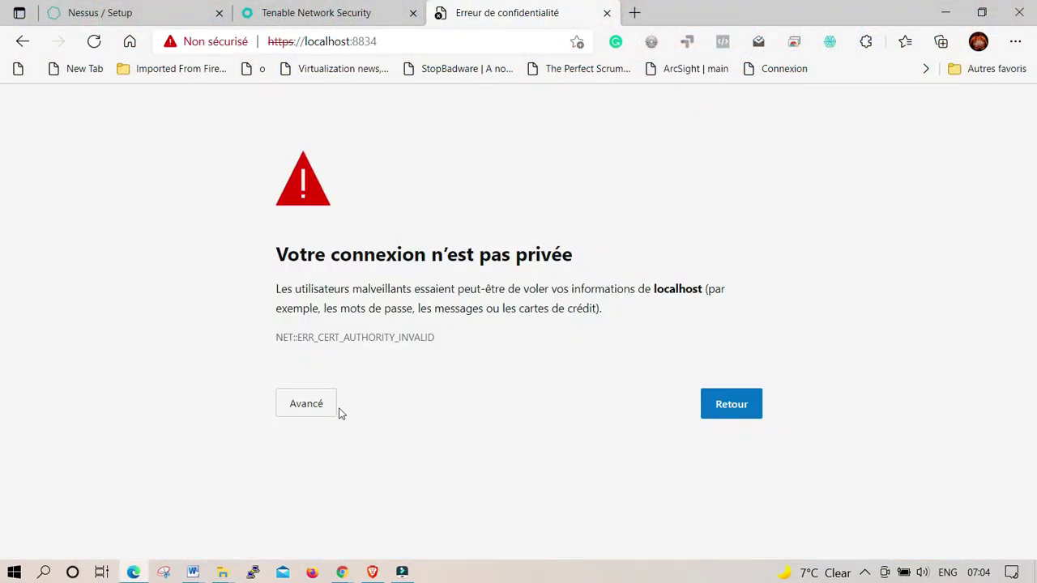
{"action": "left_click", "coordinate": [312, 408]}
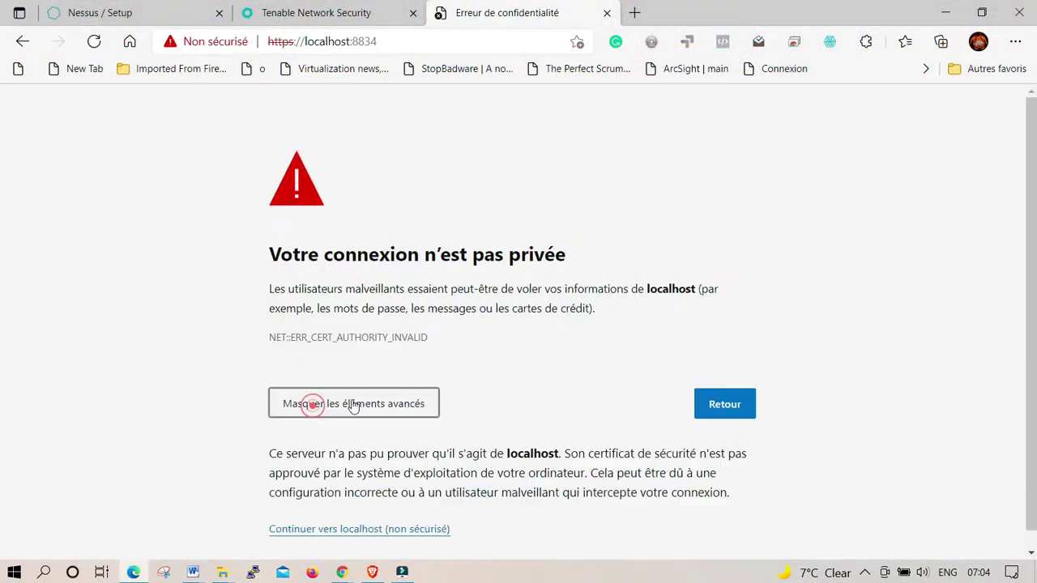
{"action": "left_click", "coordinate": [419, 512]}
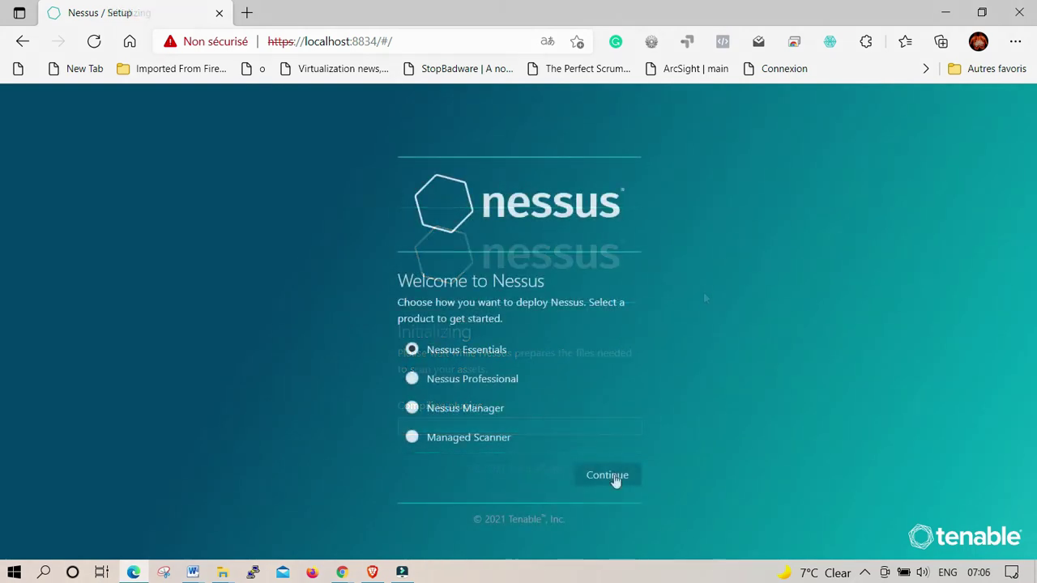
Step: Deploy Nessus Essentials, skip the activation code request, and fill in the administrator account's username
{"action": "left_click", "coordinate": [613, 476]}
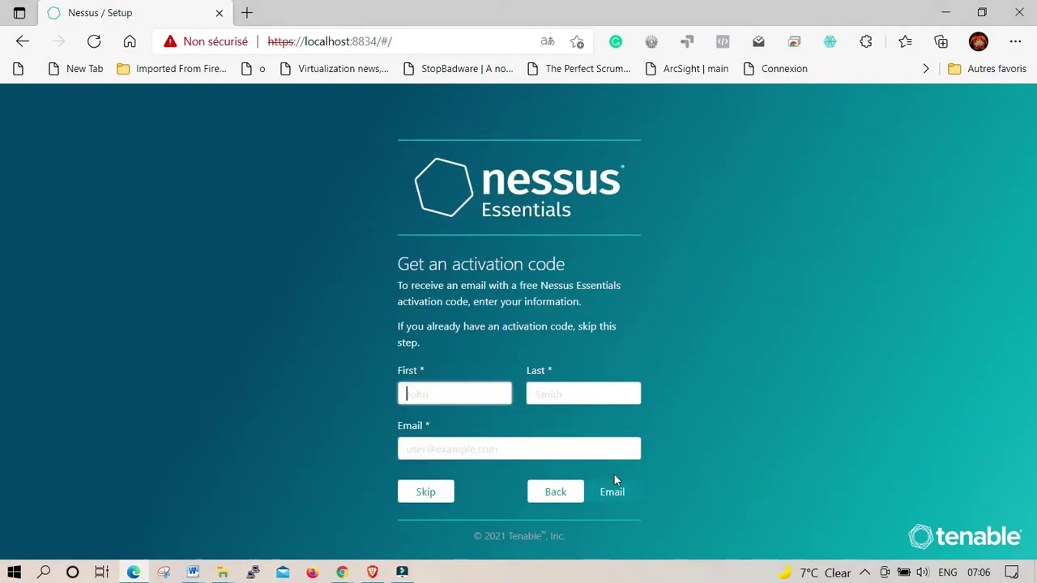
{"action": "left_click", "coordinate": [427, 495]}
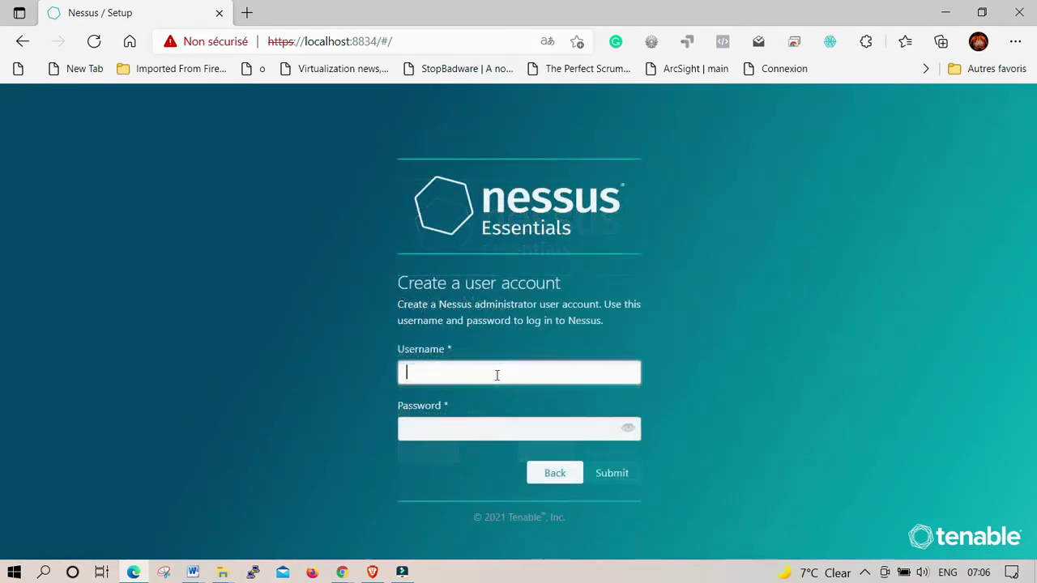
{"action": "type", "text": "aw"}
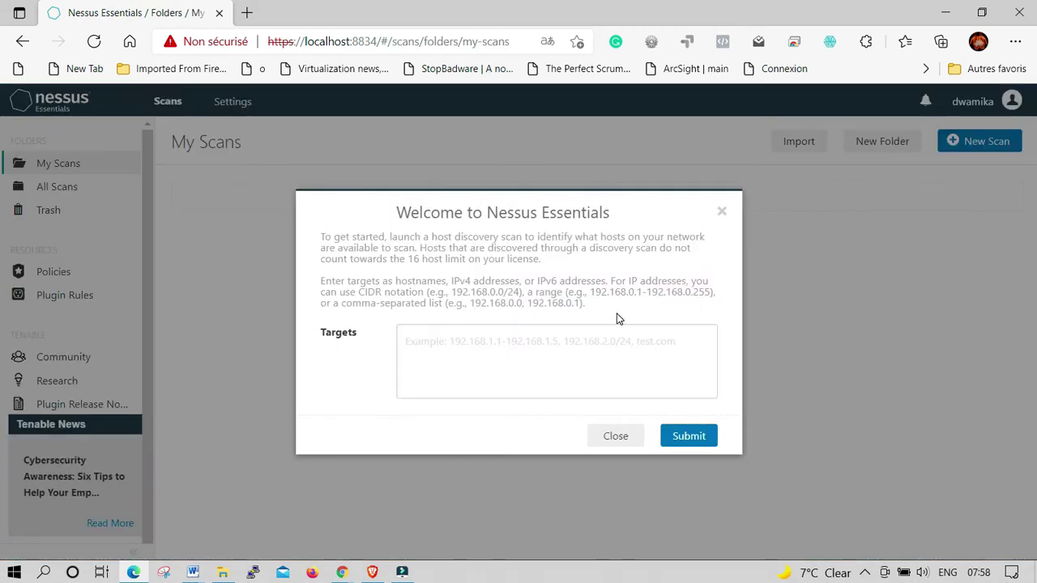
Step: Enter a target address starting with 192.168 for the host discovery scan in the welcome dialog
{"action": "left_click", "coordinate": [524, 344]}
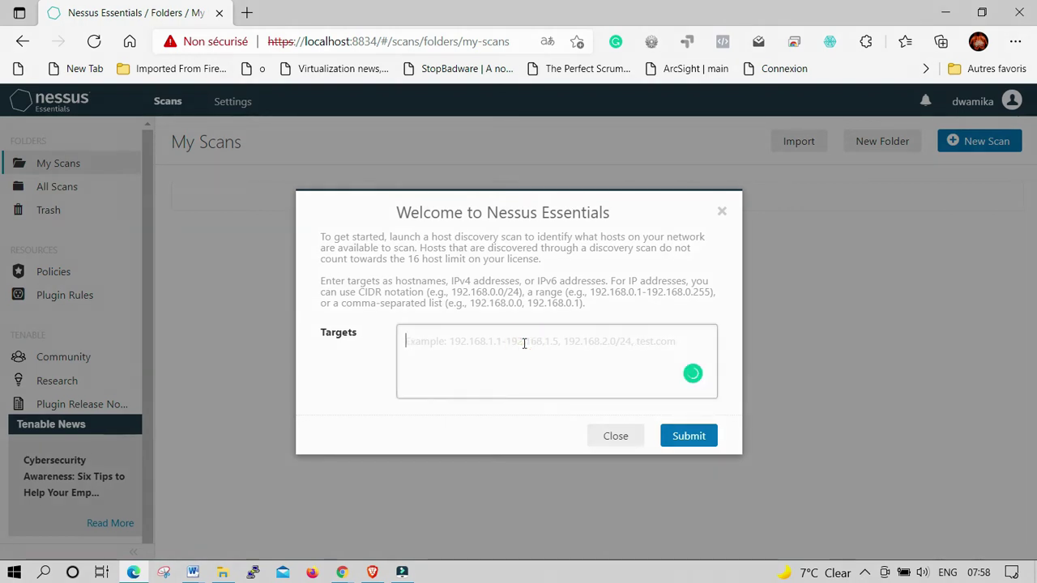
{"action": "type", "text": "192"}
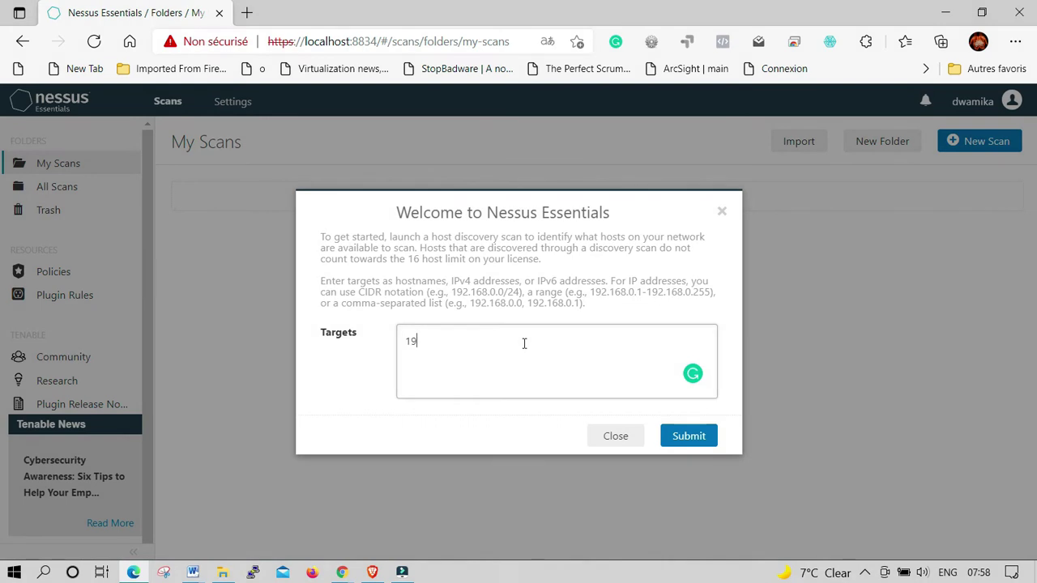
{"action": "type", "text": ".168"}
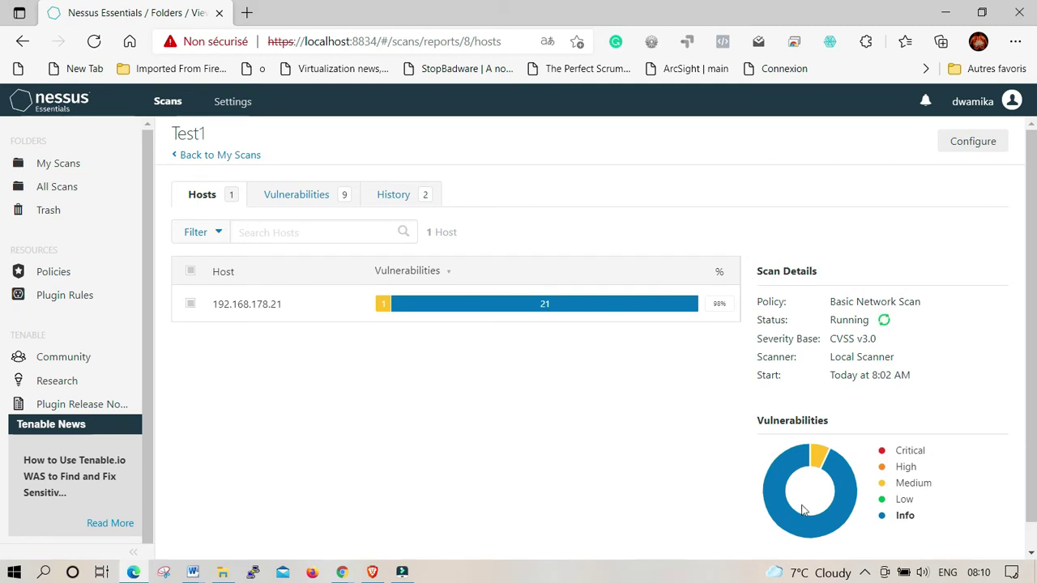
Step: Examine the Test1 scan's vulnerability severity breakdown, the host's results bar and the status in the scan details
{"action": "mouse_move", "coordinate": [884, 485]}
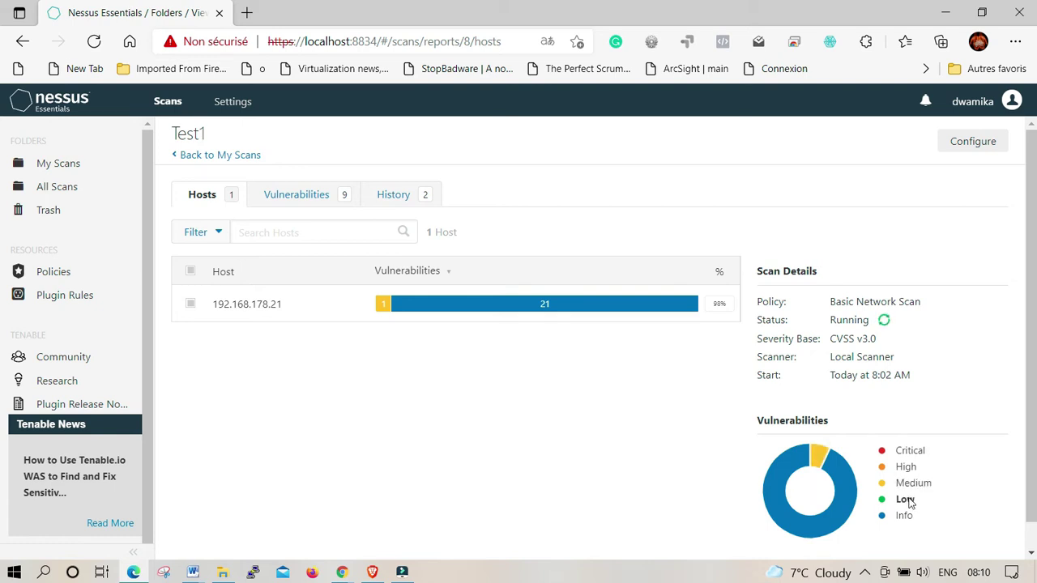
{"action": "mouse_move", "coordinate": [907, 518]}
{"action": "mouse_move", "coordinate": [548, 308]}
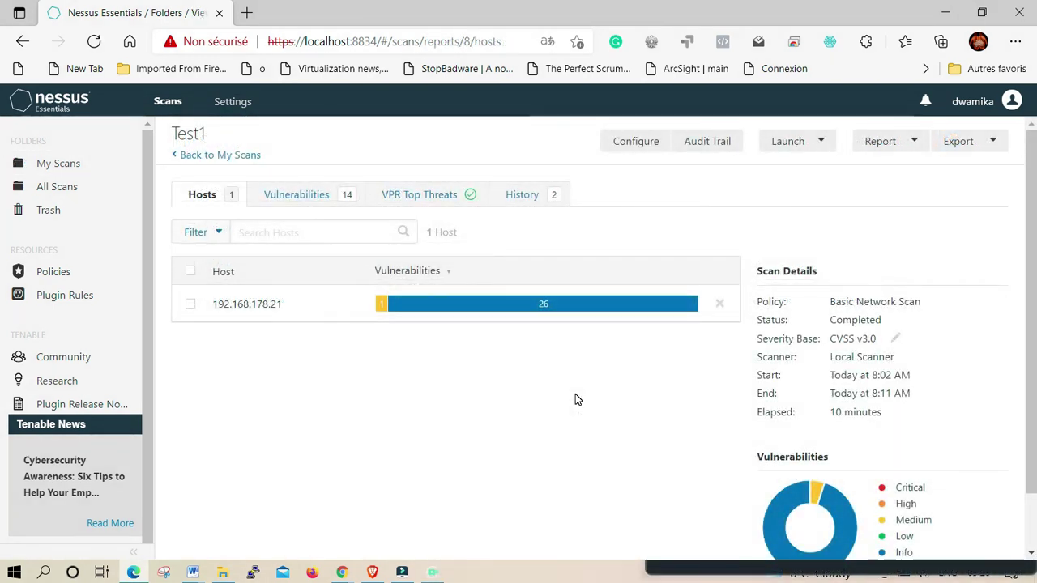
{"action": "scroll", "coordinate": [576, 396], "scroll_direction": "down", "scroll_amount": 1}
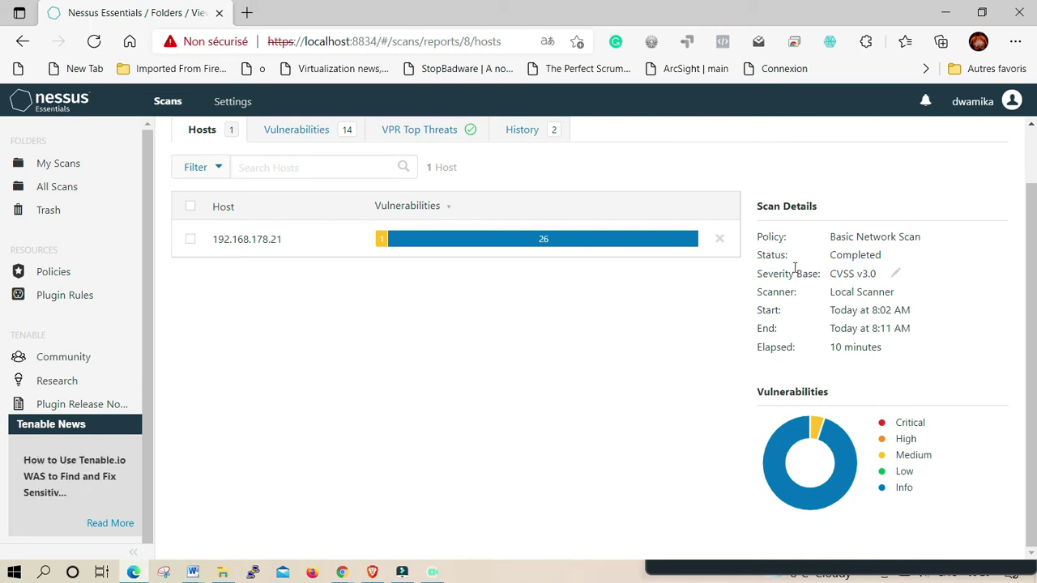
{"action": "left_click_drag", "start_coordinate": [830, 257], "coordinate": [869, 254]}
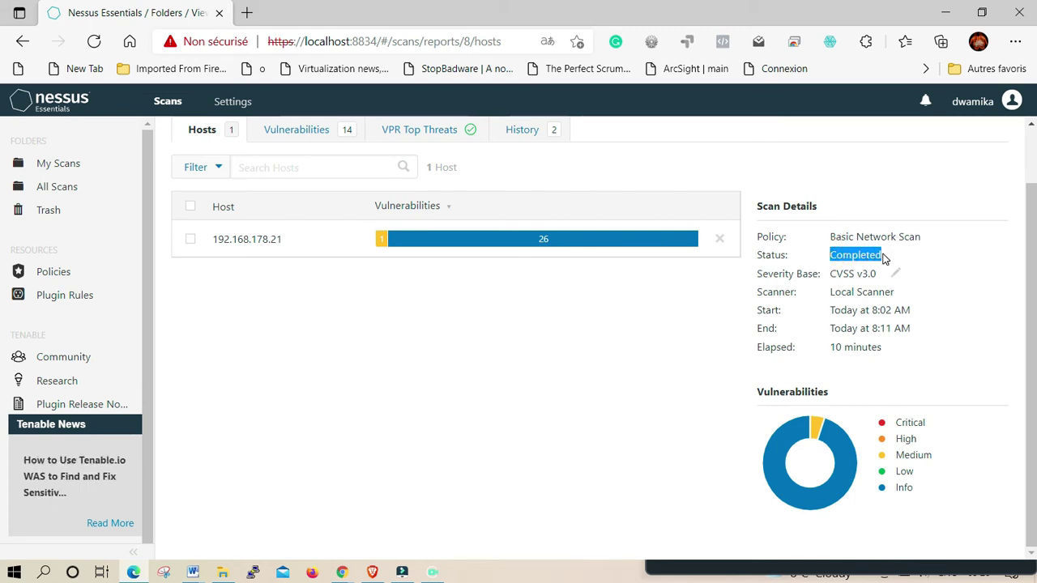
Step: Open the results for host 192.168.178.21 and review its list of vulnerabilities and their severities
{"action": "left_click", "coordinate": [497, 240]}
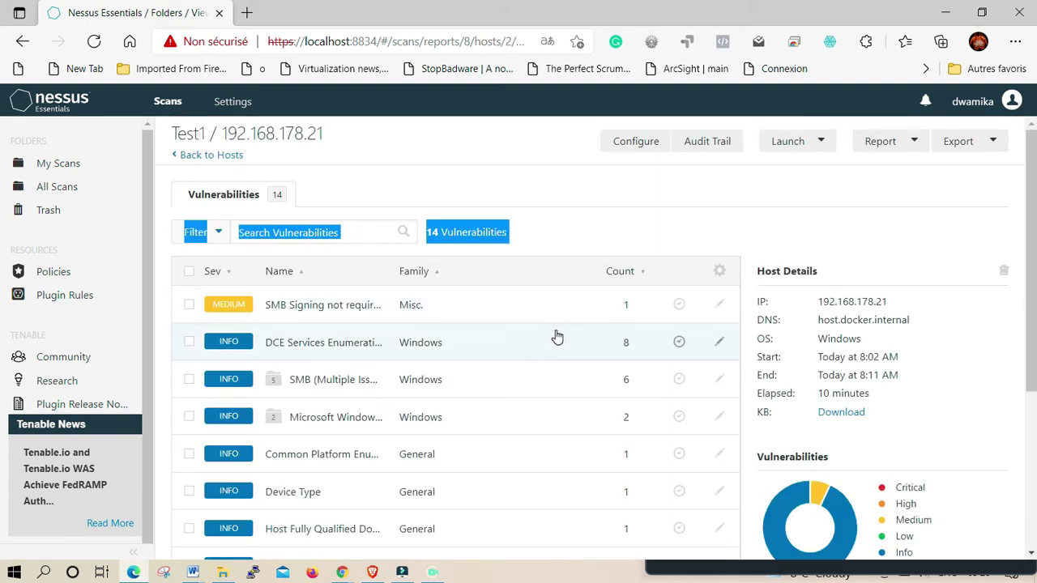
{"action": "scroll", "coordinate": [558, 336], "scroll_direction": "down", "scroll_amount": 3}
{"action": "scroll", "coordinate": [557, 336], "scroll_direction": "up", "scroll_amount": 4}
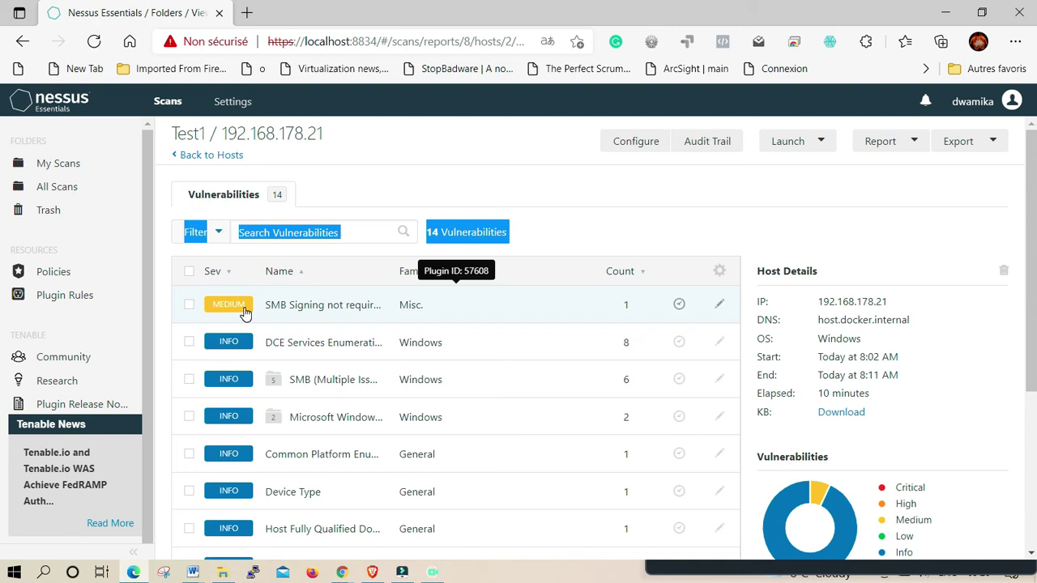
{"action": "scroll", "coordinate": [269, 316], "scroll_direction": "down", "scroll_amount": 3}
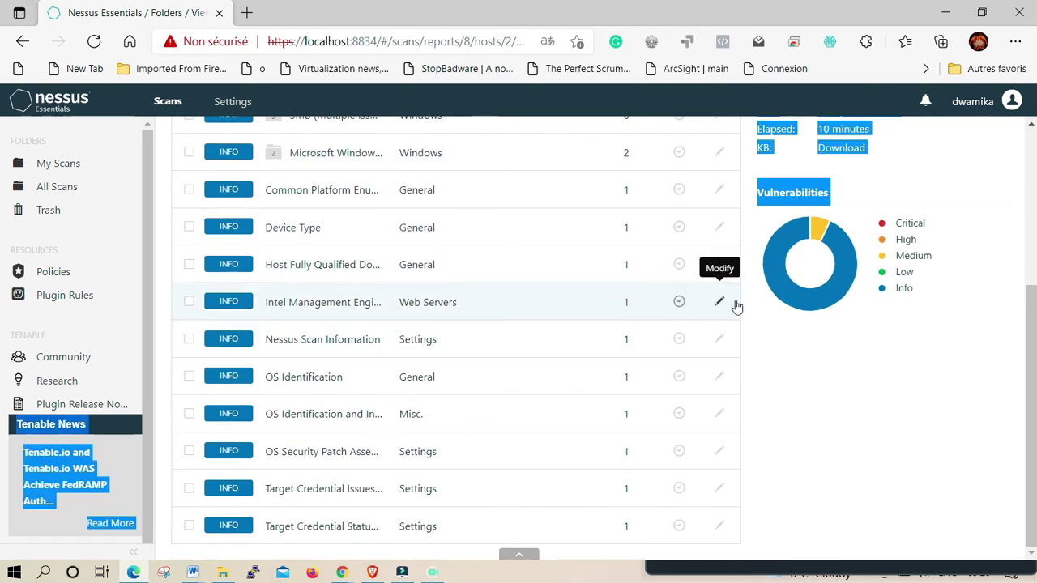
{"action": "left_click", "coordinate": [808, 356]}
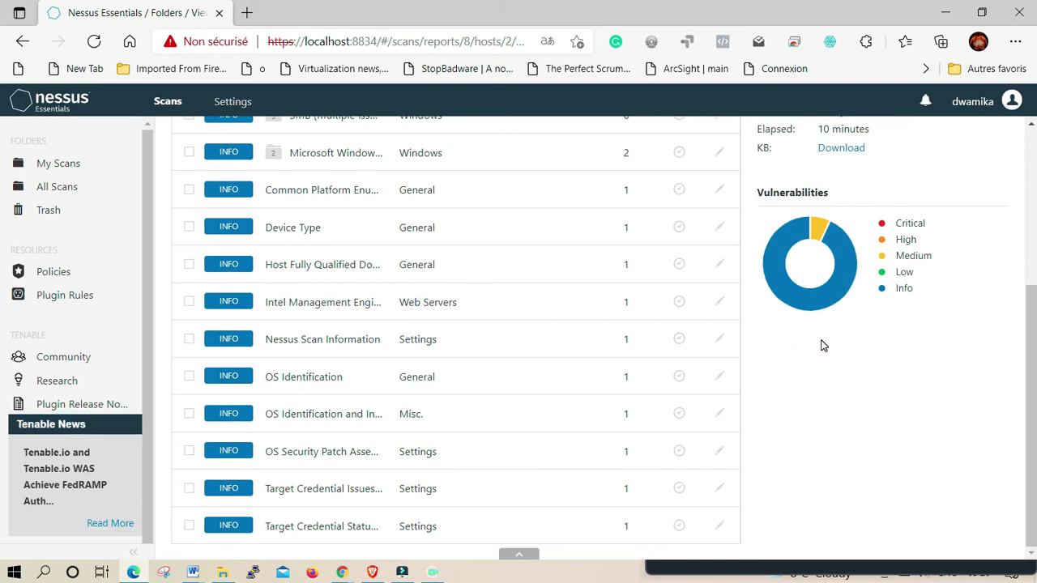
{"action": "scroll", "coordinate": [821, 346], "scroll_direction": "up", "scroll_amount": 3}
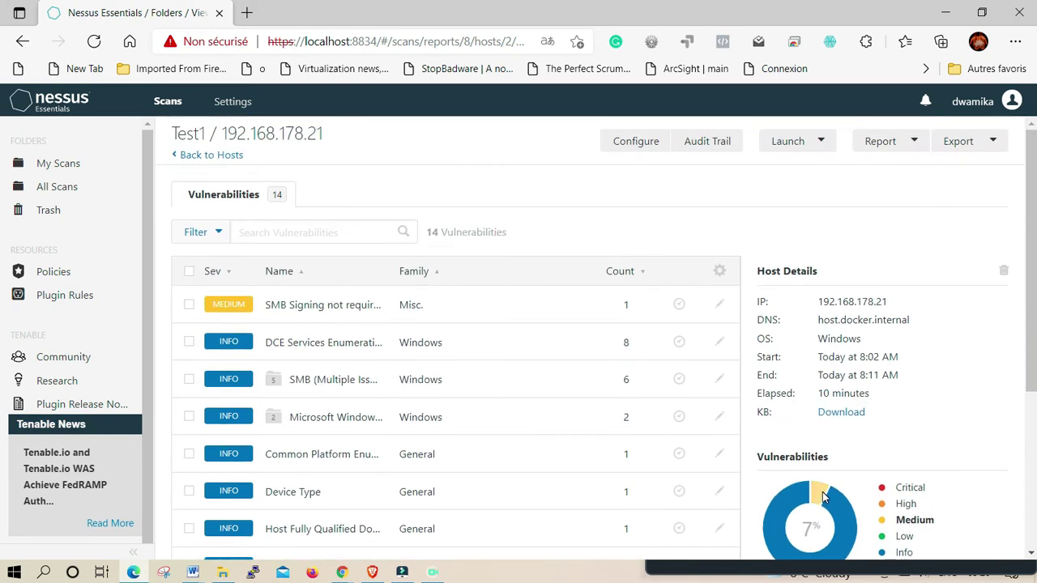
Step: Open the medium-severity SMB Signing not required finding and read its description, solution and risk information
{"action": "left_click", "coordinate": [226, 308]}
{"action": "scroll", "coordinate": [402, 330], "scroll_direction": "down", "scroll_amount": 3}
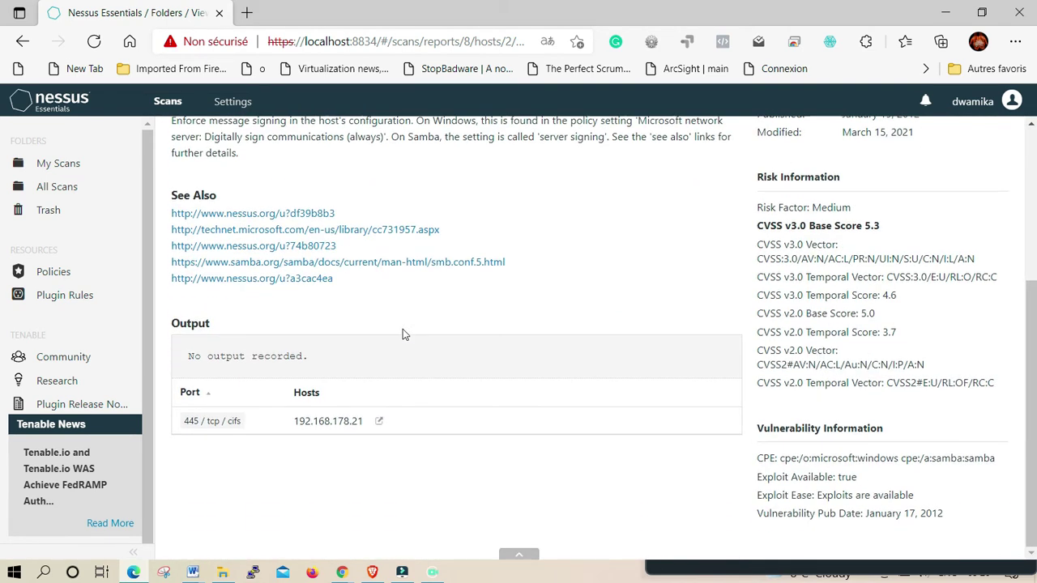
{"action": "scroll", "coordinate": [403, 335], "scroll_direction": "up", "scroll_amount": 3}
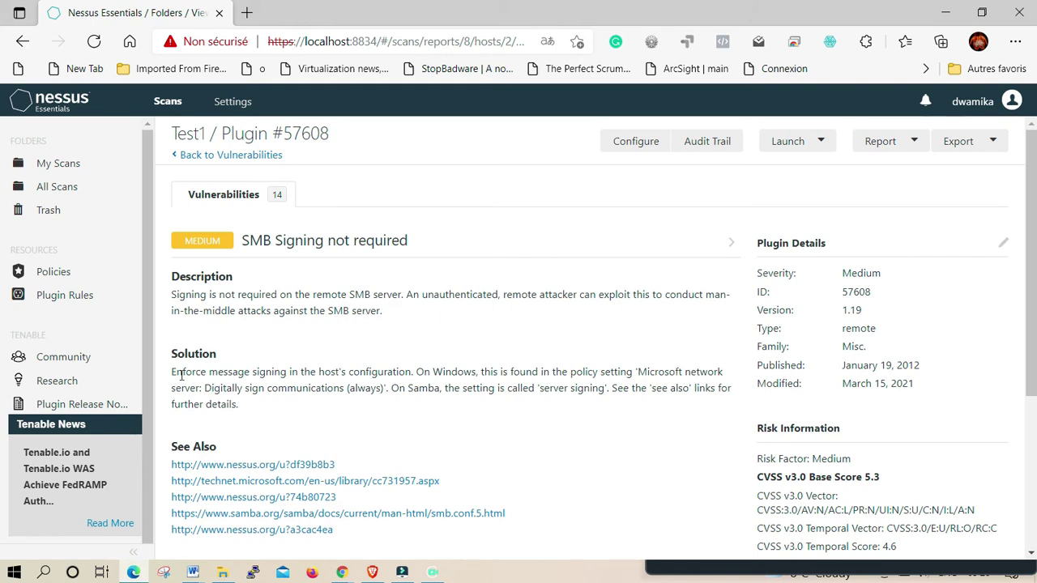
{"action": "left_click_drag", "start_coordinate": [173, 277], "coordinate": [236, 288]}
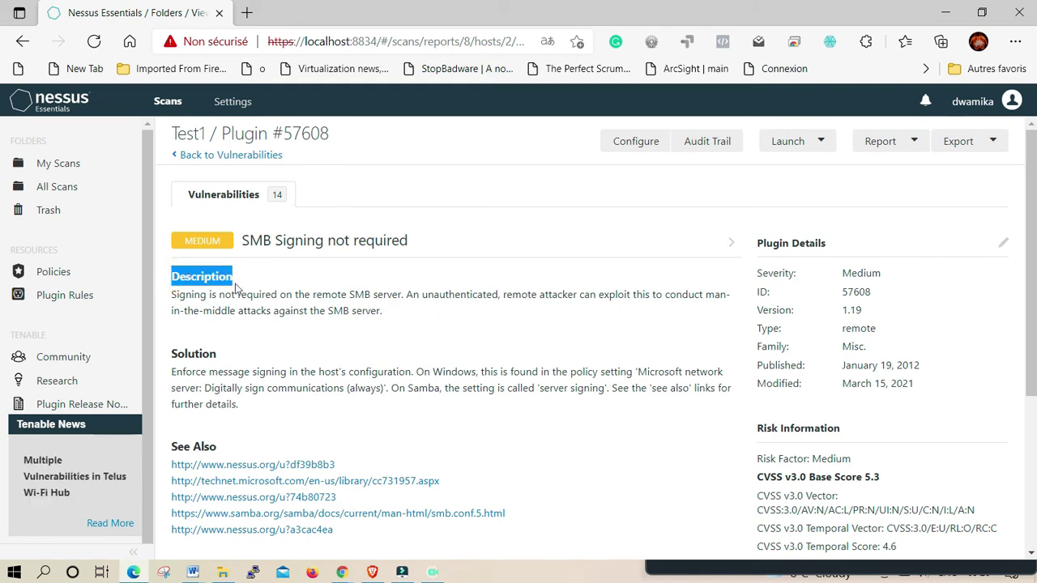
Step: Examine the SMB Signing finding's solution, its affected port in the output, and the CVSS v3.0 vector in the risk information
{"action": "left_click_drag", "start_coordinate": [172, 354], "coordinate": [216, 355]}
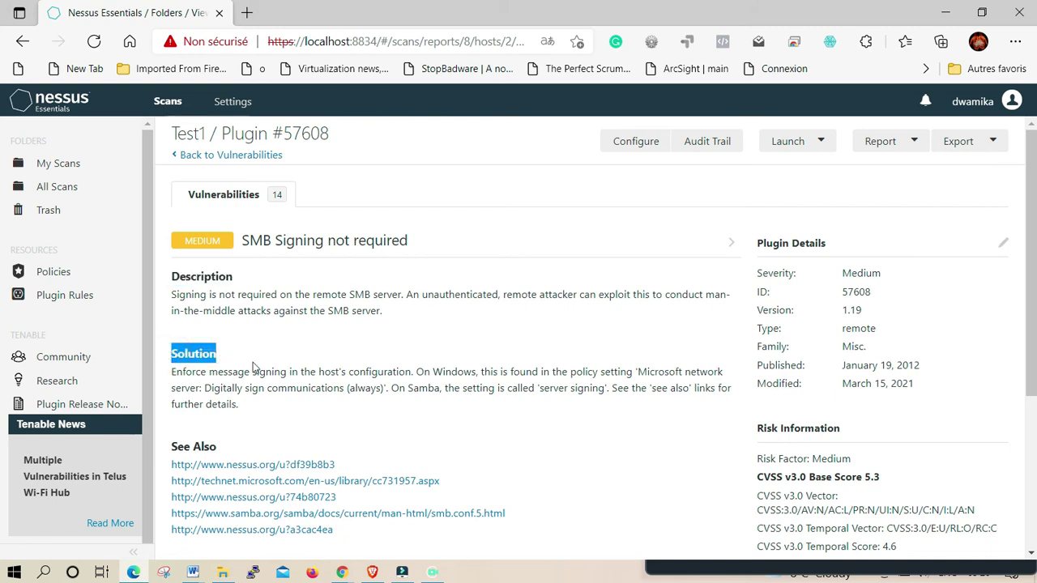
{"action": "scroll", "coordinate": [437, 392], "scroll_direction": "down", "scroll_amount": 3}
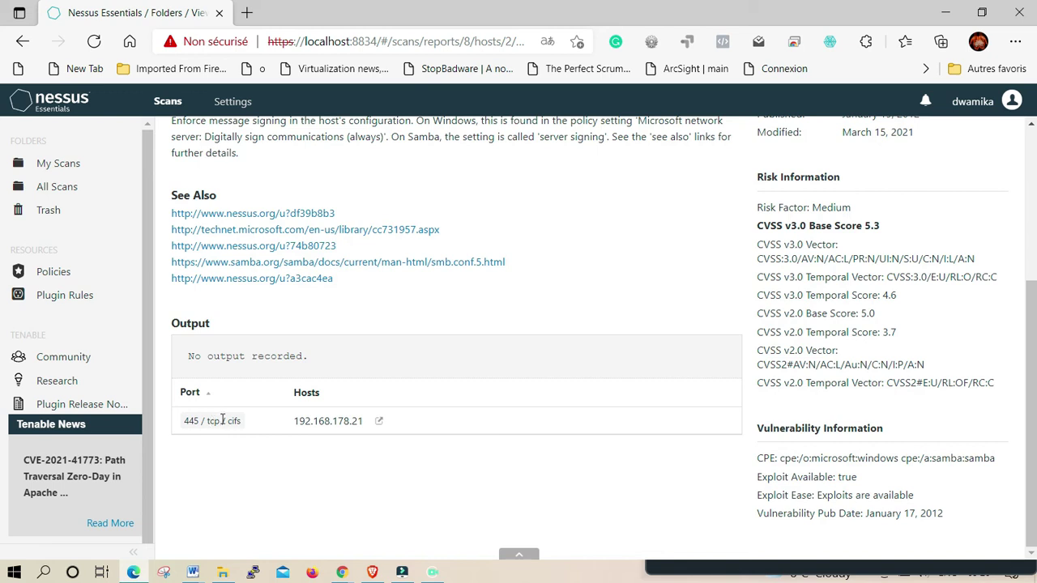
{"action": "left_click_drag", "start_coordinate": [239, 421], "coordinate": [187, 420]}
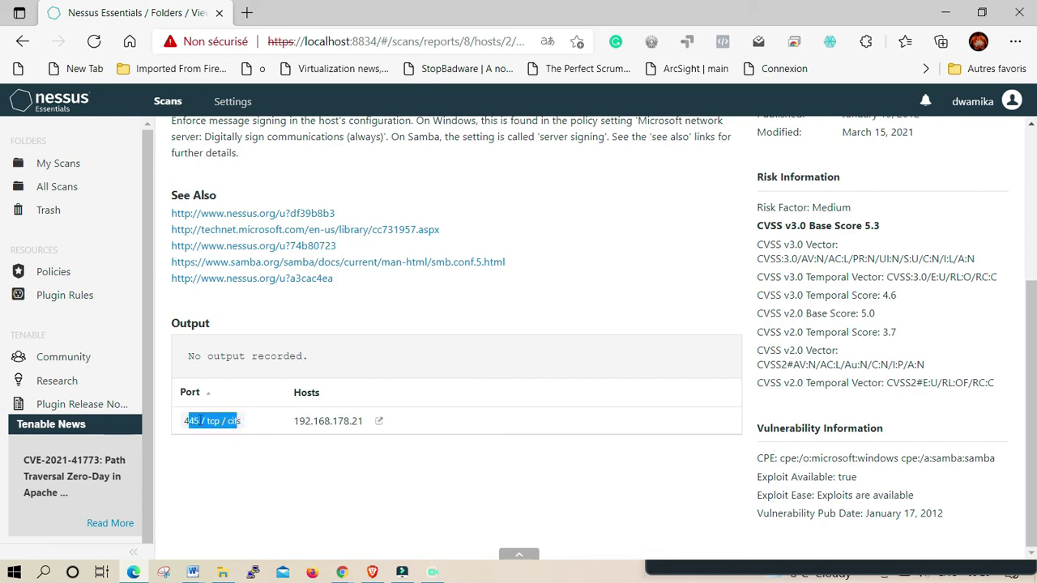
{"action": "left_click", "coordinate": [516, 458]}
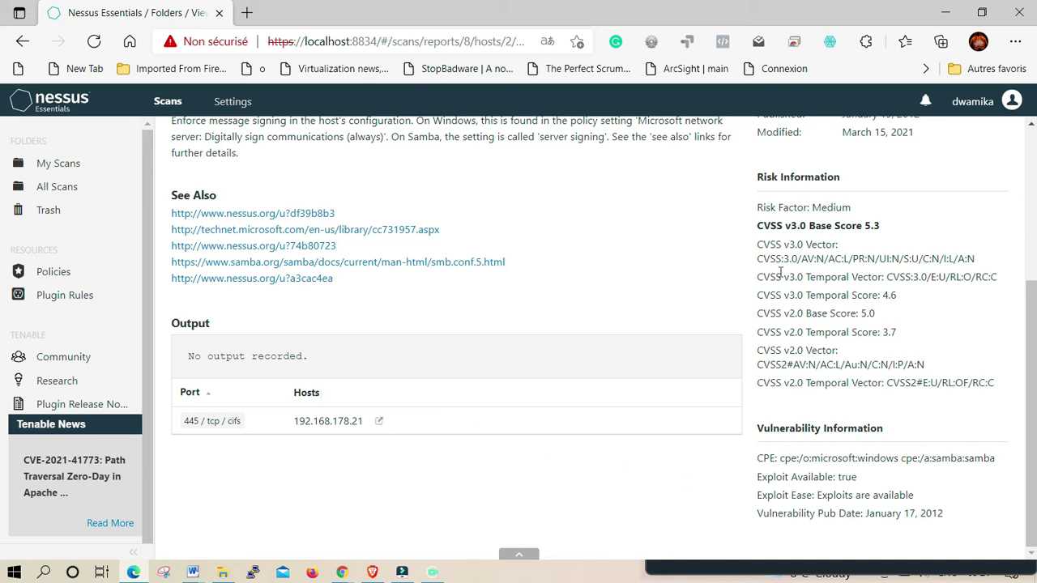
{"action": "left_click_drag", "start_coordinate": [761, 246], "coordinate": [837, 245]}
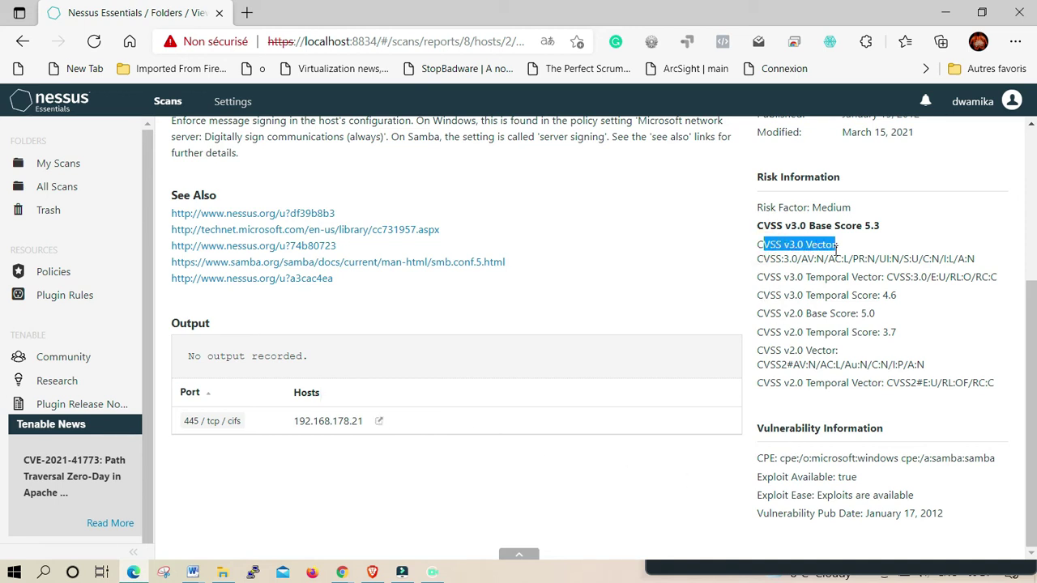
{"action": "key", "text": "ctrl+a"}
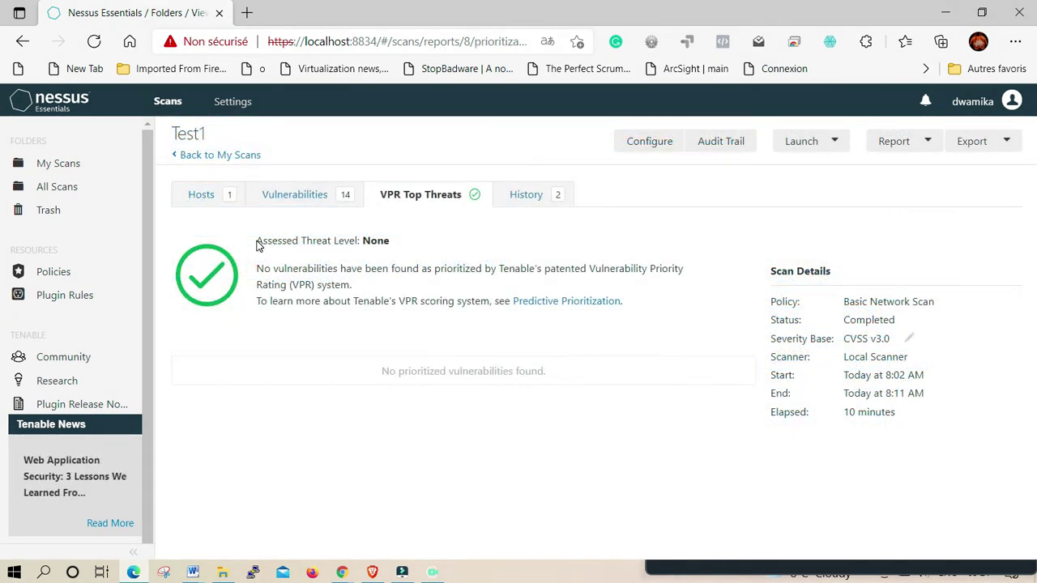
Step: Review the Test1 scan's history, then return to its vulnerabilities and hosts lists
{"action": "left_click", "coordinate": [525, 196]}
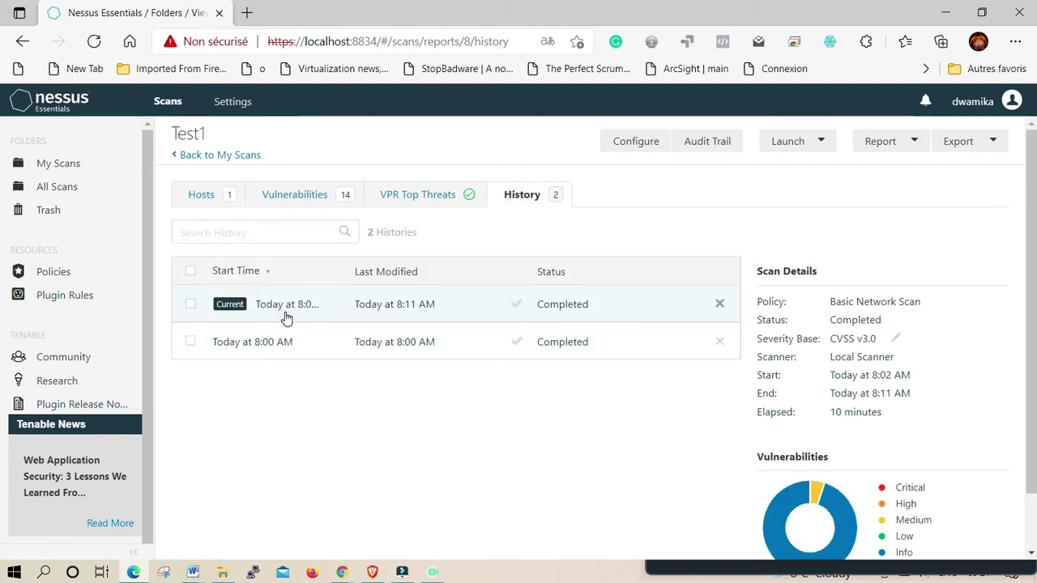
{"action": "left_click", "coordinate": [286, 206]}
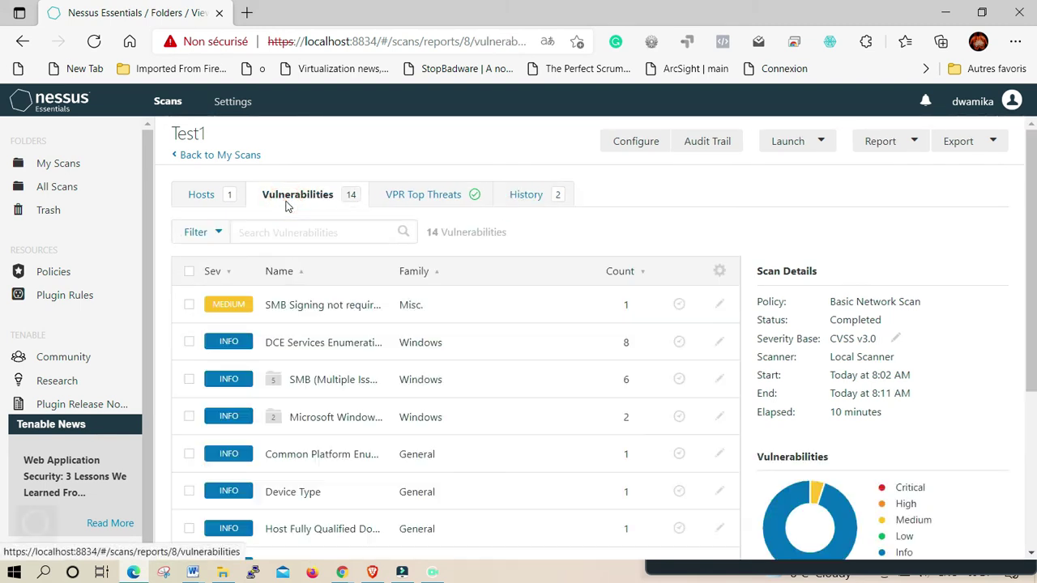
{"action": "left_click", "coordinate": [202, 206]}
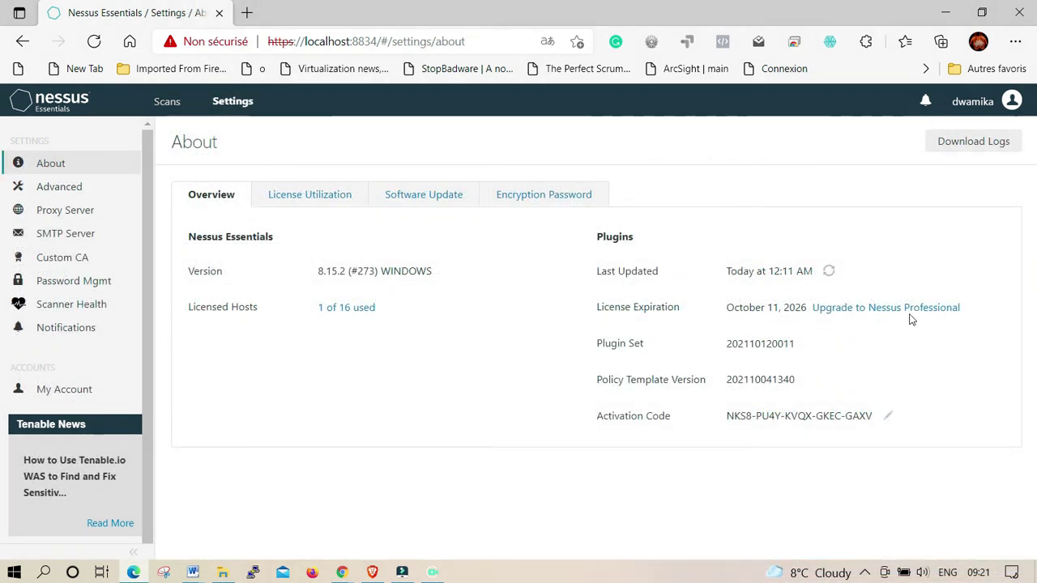
Step: Review the license utilization, software update and encryption password pages in the About settings
{"action": "left_click", "coordinate": [324, 198]}
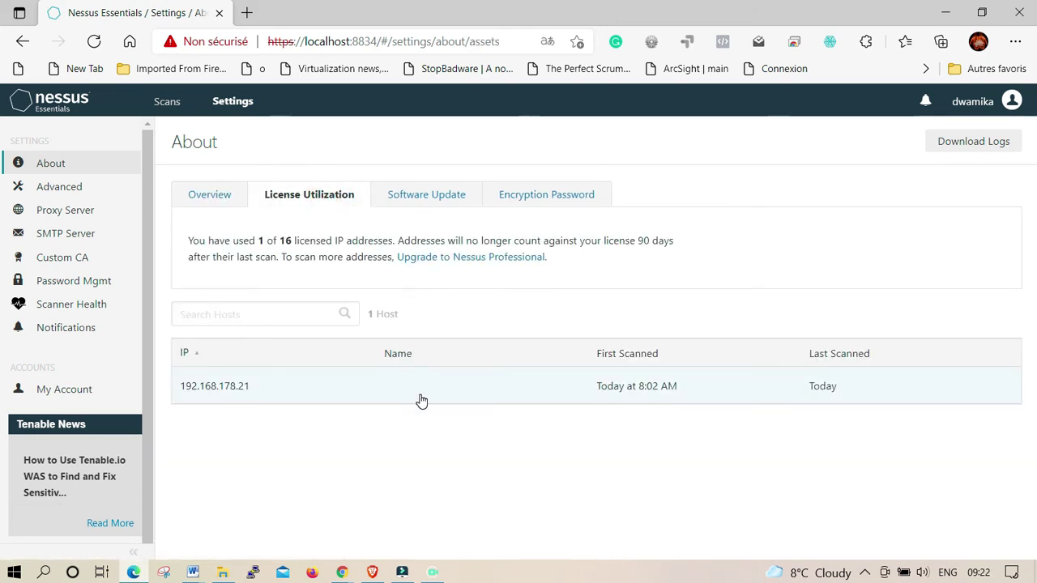
{"action": "left_click", "coordinate": [421, 194]}
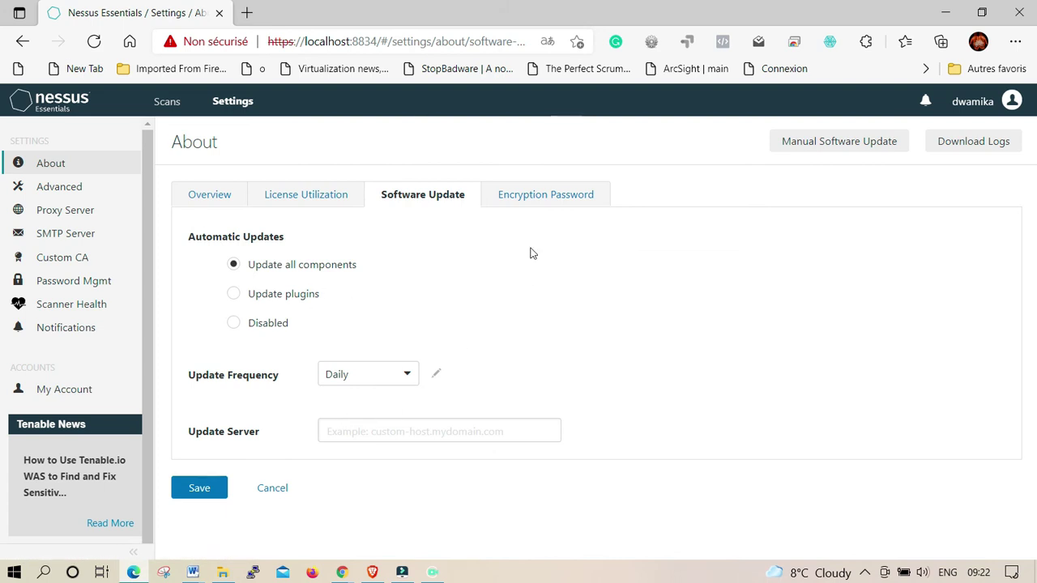
{"action": "left_click", "coordinate": [539, 195]}
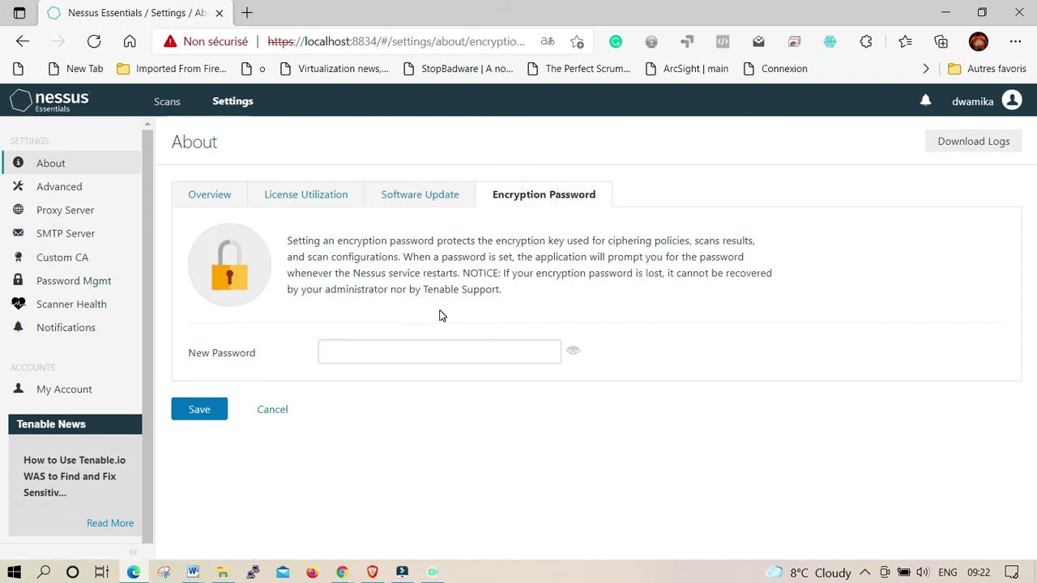
Step: Examine the Scanner Health overview, including current health, memory and disk space, and the memory, CPU and scanning history charts
{"action": "left_click", "coordinate": [79, 209]}
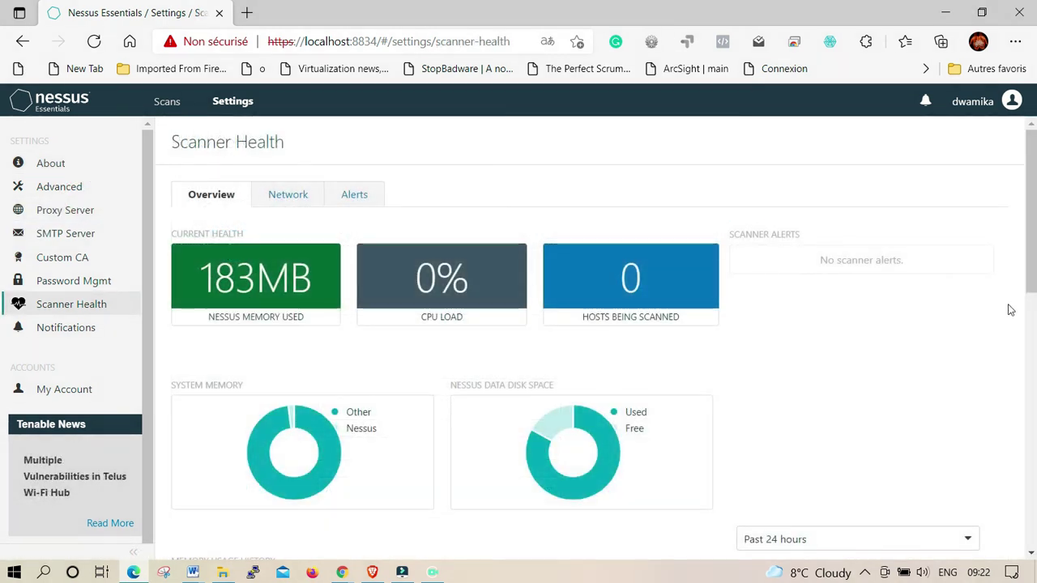
{"action": "scroll", "coordinate": [1030, 332], "scroll_direction": "down", "scroll_amount": 2}
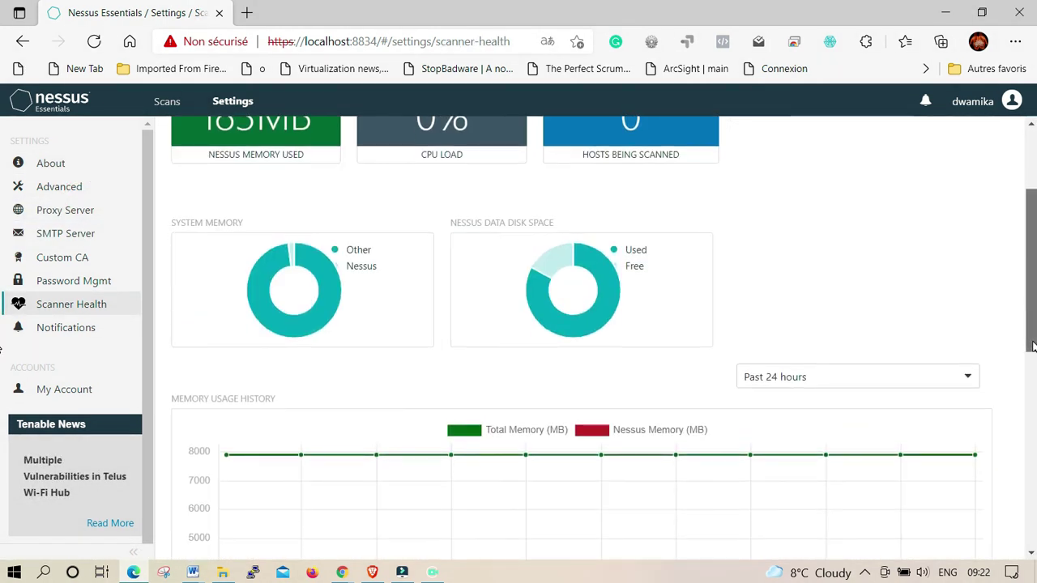
{"action": "scroll", "coordinate": [1032, 342], "scroll_direction": "up", "scroll_amount": 1}
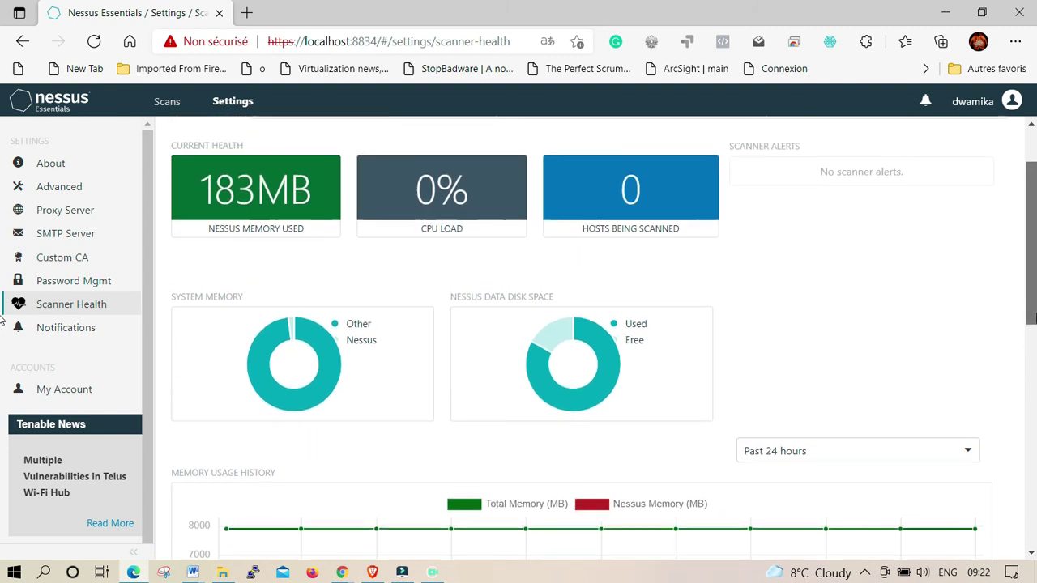
{"action": "left_click", "coordinate": [271, 202]}
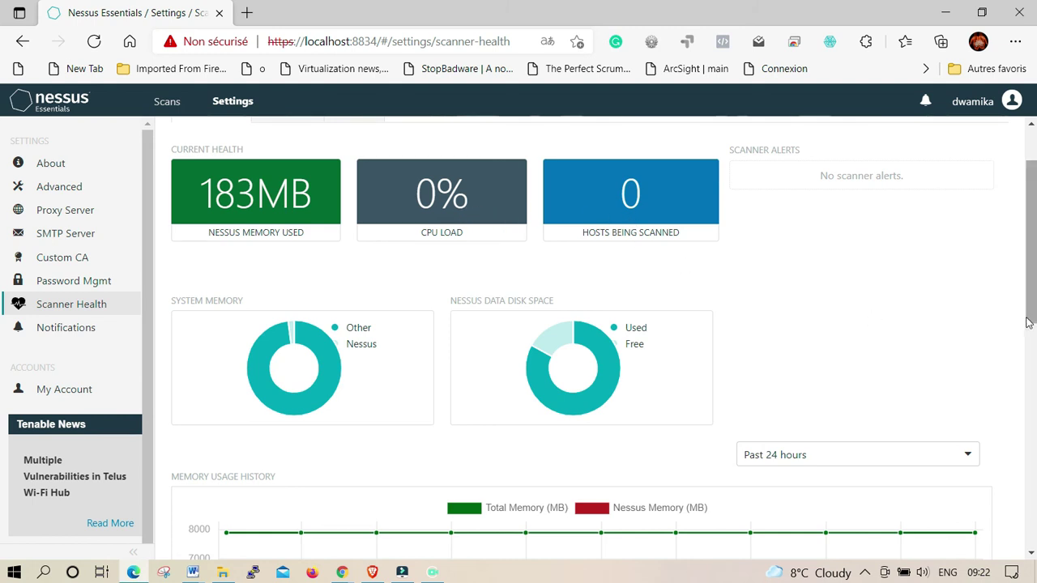
{"action": "scroll", "coordinate": [1031, 324], "scroll_direction": "down", "scroll_amount": 2}
{"action": "scroll", "coordinate": [3, 391], "scroll_direction": "down", "scroll_amount": 4}
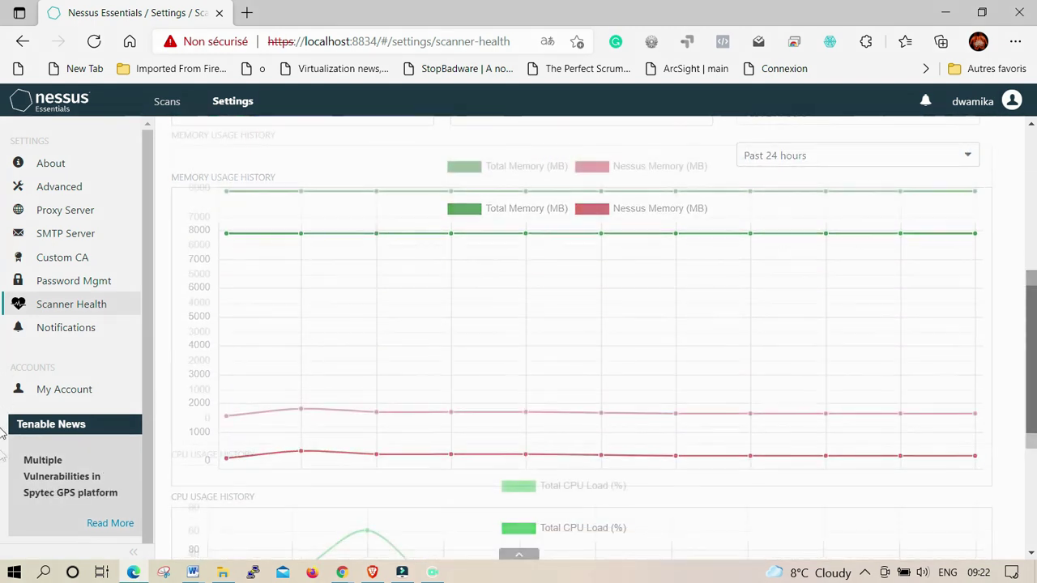
{"action": "scroll", "coordinate": [2, 496], "scroll_direction": "down", "scroll_amount": 2}
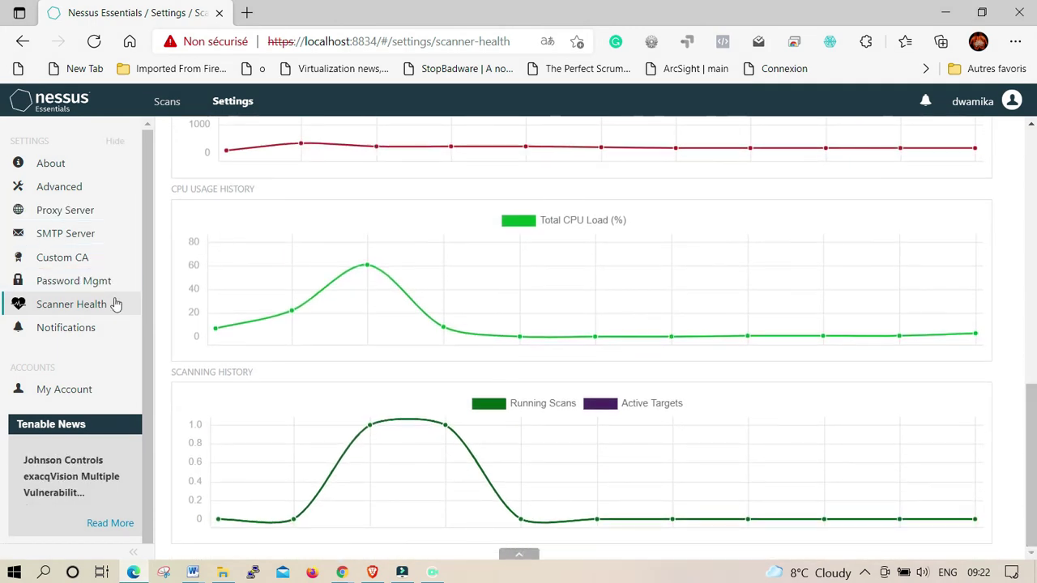
Step: Review the Notifications, Password Management and Custom CA settings pages, including the full certificate field
{"action": "left_click", "coordinate": [60, 329]}
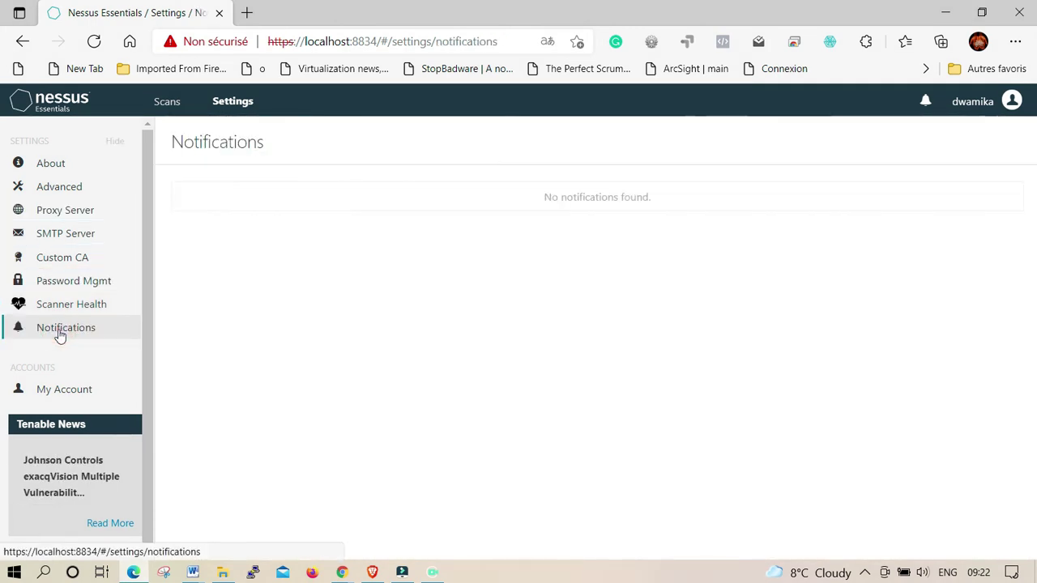
{"action": "left_click", "coordinate": [67, 282]}
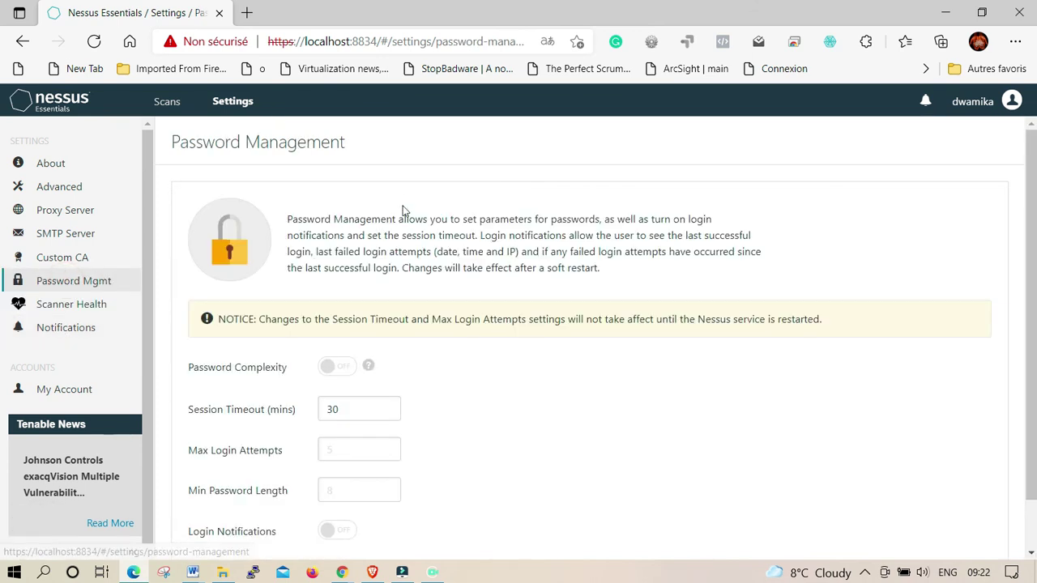
{"action": "left_click", "coordinate": [86, 265]}
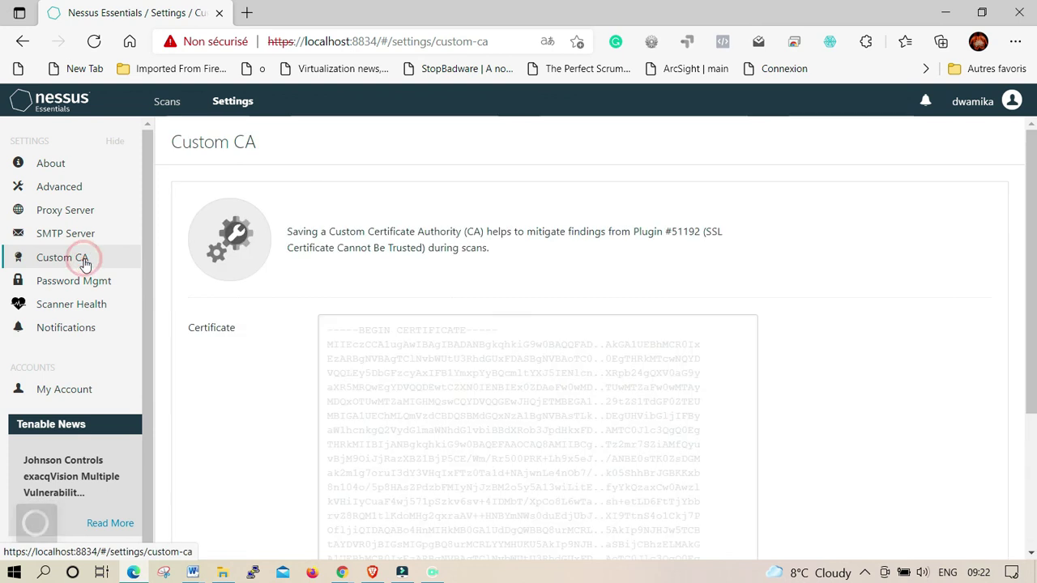
{"action": "scroll", "coordinate": [350, 266], "scroll_direction": "down", "scroll_amount": 3}
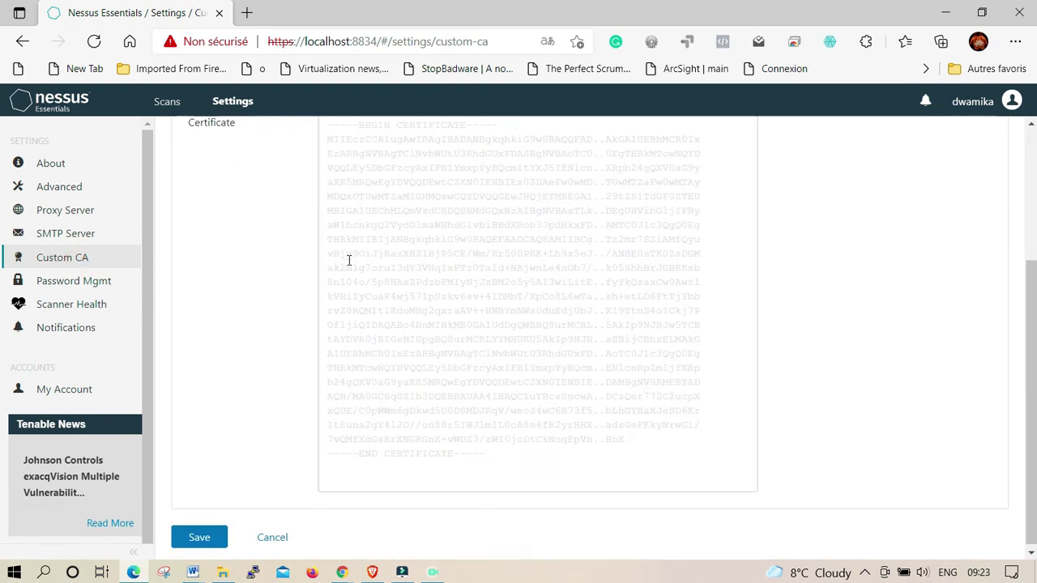
{"action": "scroll", "coordinate": [292, 253], "scroll_direction": "up", "scroll_amount": 3}
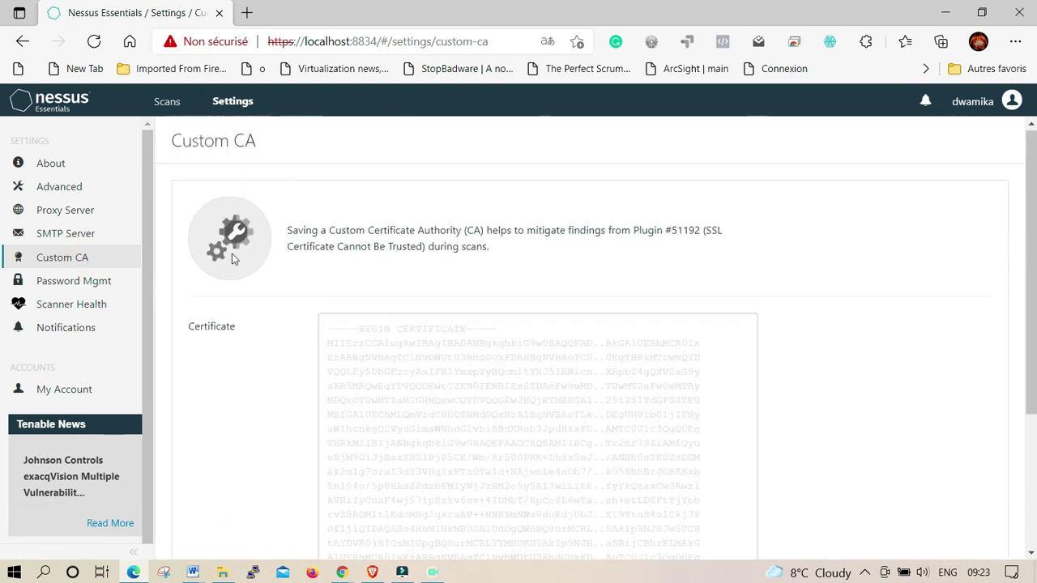
Step: Review the configuration fields of the SMTP Server and Proxy Server settings
{"action": "left_click", "coordinate": [79, 235]}
{"action": "scroll", "coordinate": [273, 262], "scroll_direction": "down", "scroll_amount": 2}
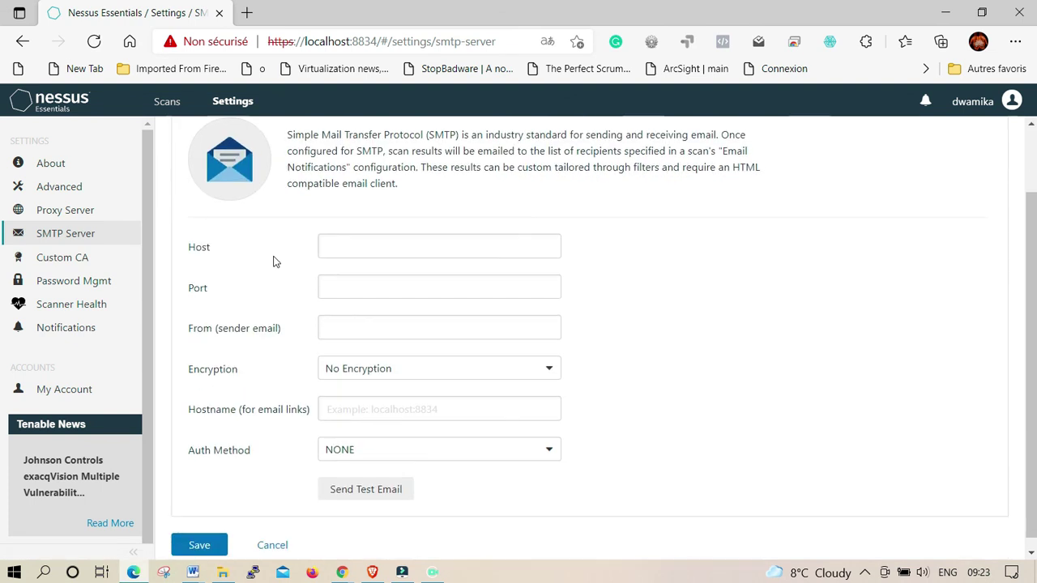
{"action": "left_click", "coordinate": [91, 214]}
{"action": "scroll", "coordinate": [297, 271], "scroll_direction": "down", "scroll_amount": 2}
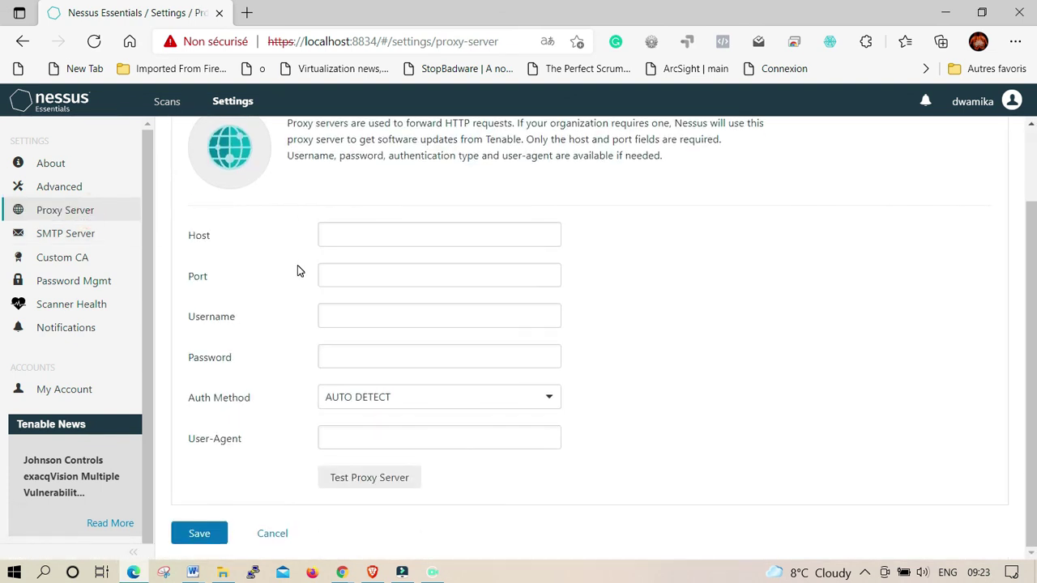
{"action": "scroll", "coordinate": [289, 273], "scroll_direction": "up", "scroll_amount": 2}
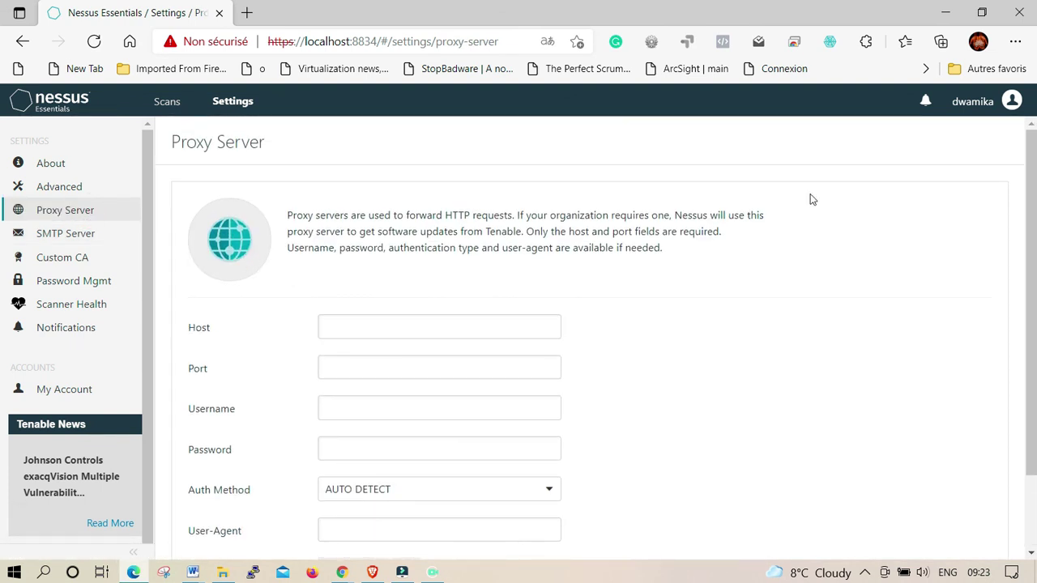
Step: Sign out of the Nessus account
{"action": "left_click", "coordinate": [1014, 107]}
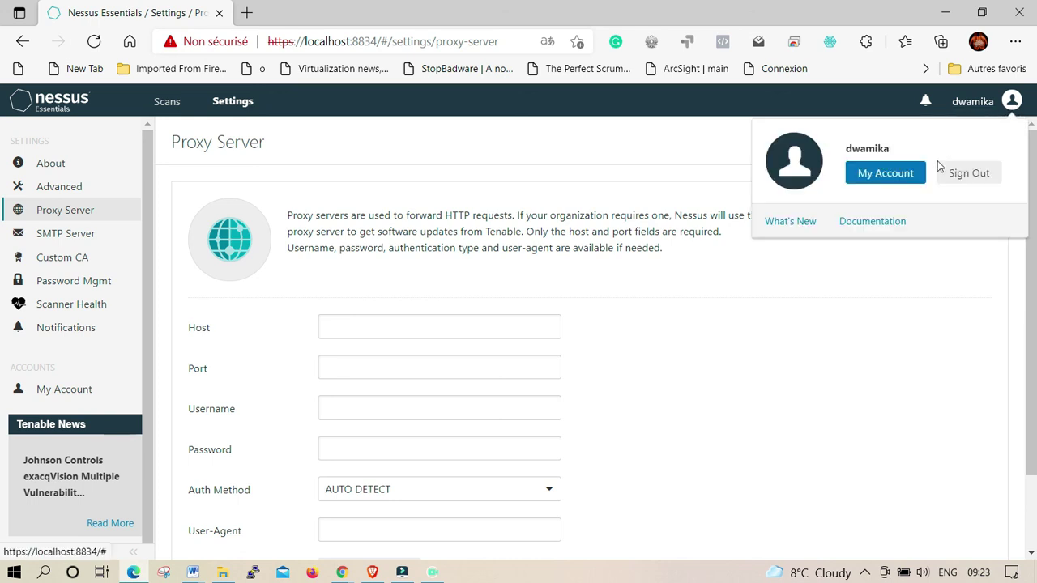
{"action": "left_click", "coordinate": [963, 177]}
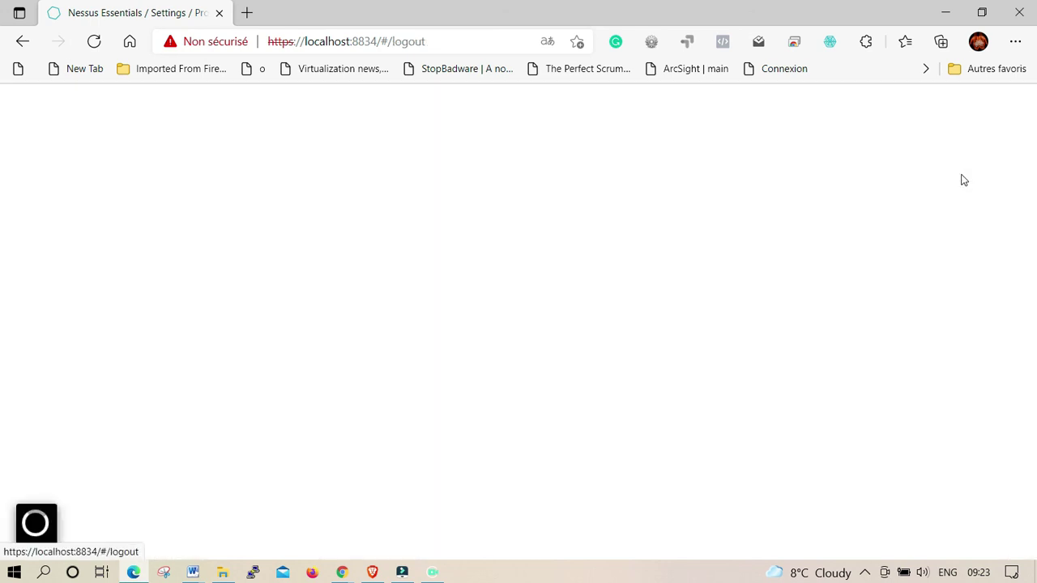